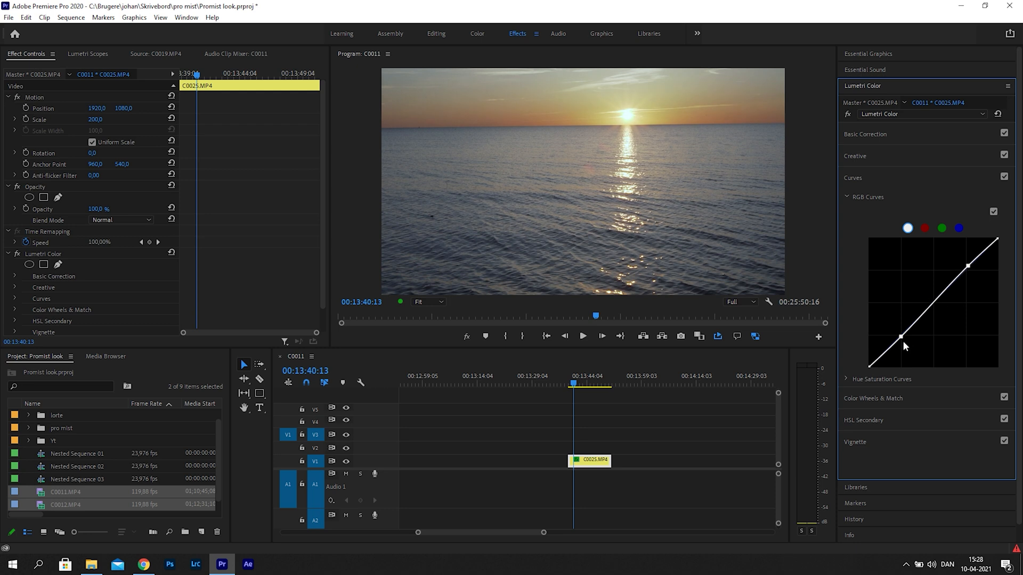
Duplicate the C0025.MP4 clip onto track V2 directly above the original and apply the Luma Key effect to the copy
click(846, 197)
drag(591, 459, 591, 446)
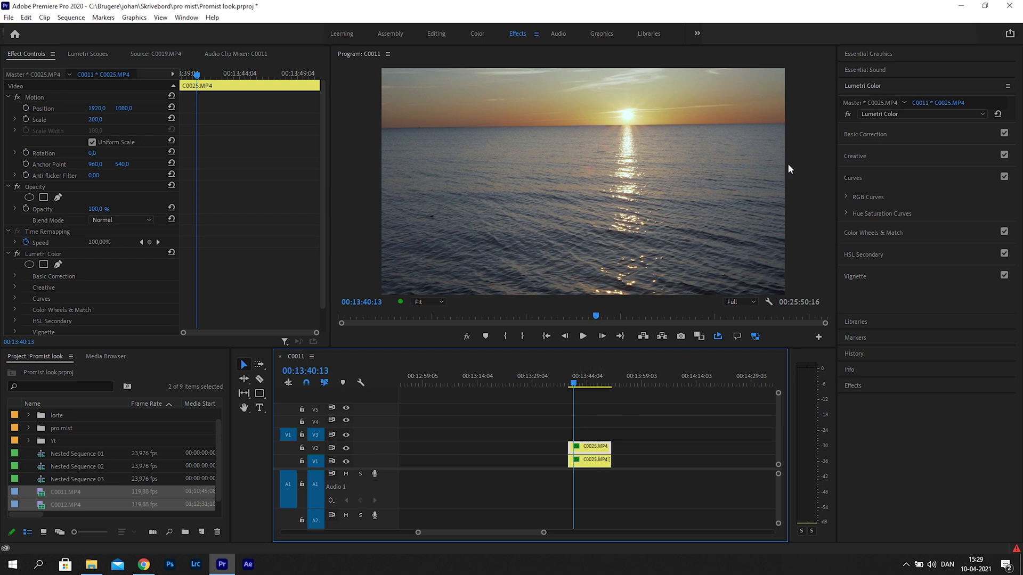
click(855, 385)
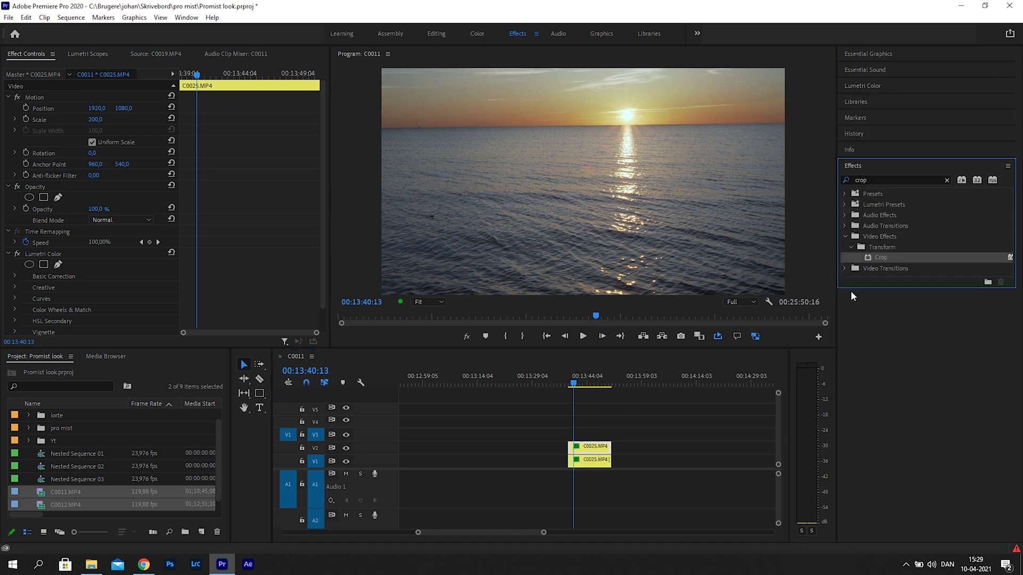
click(945, 181)
text(luma)
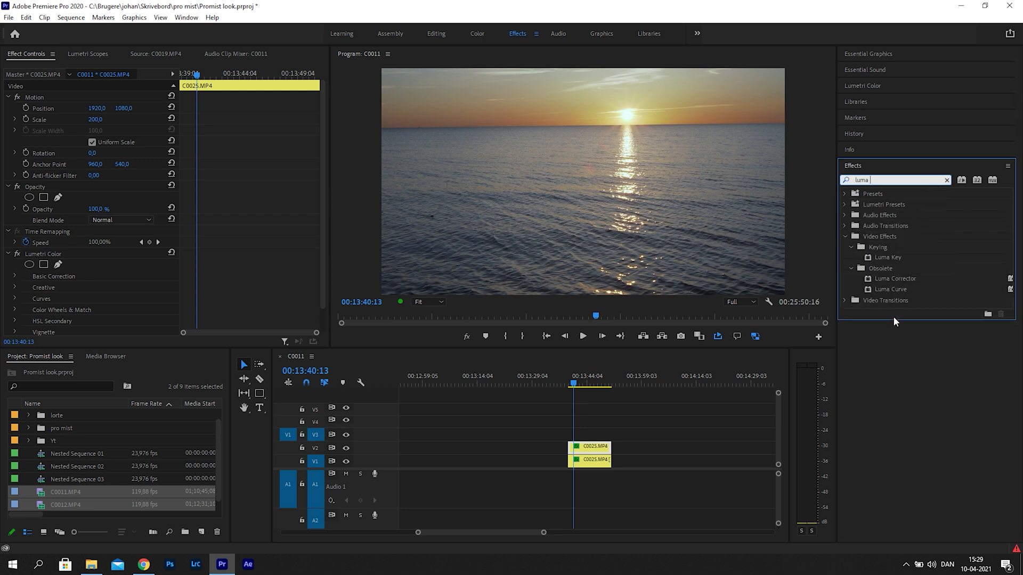
drag(893, 258, 598, 448)
Find the Gaussian Blur video effect and apply it to the duplicated C0025.MP4 clip on V2
click(946, 180)
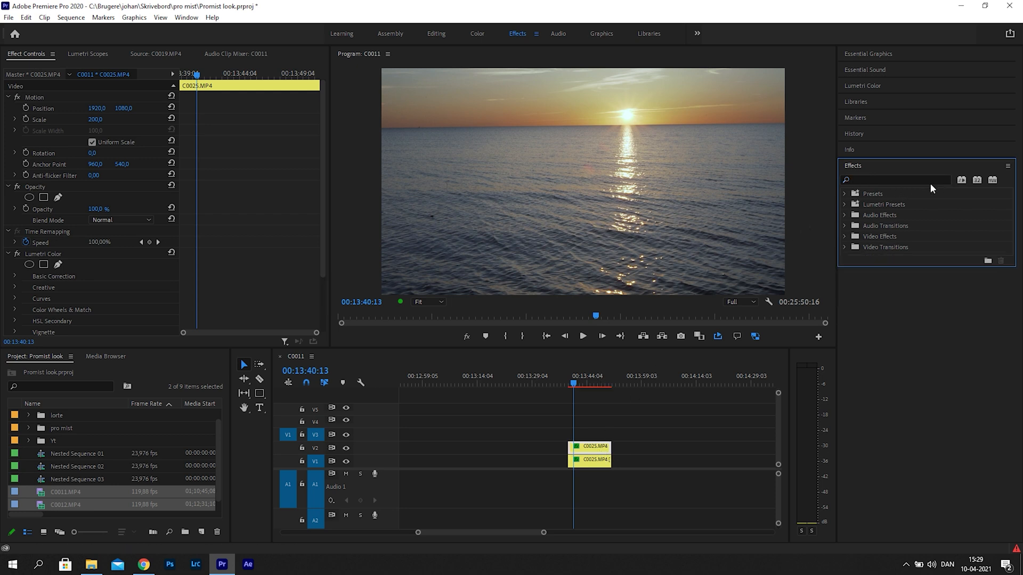
click(894, 181)
text(gaus)
drag(901, 286, 593, 447)
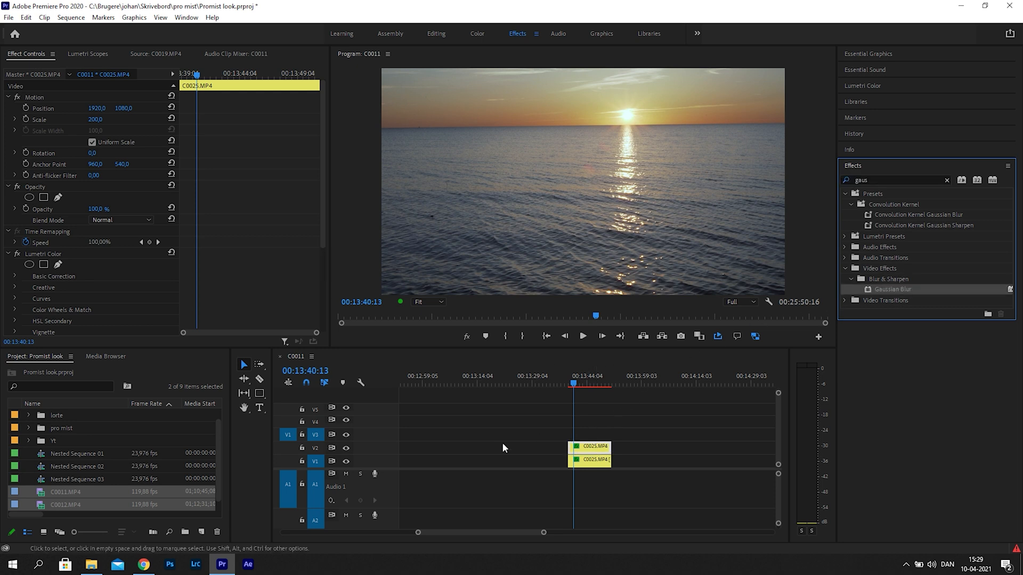
With track V1 temporarily hidden, set the Luma Key Cutoff of the V2 clip to 45%
click(345, 461)
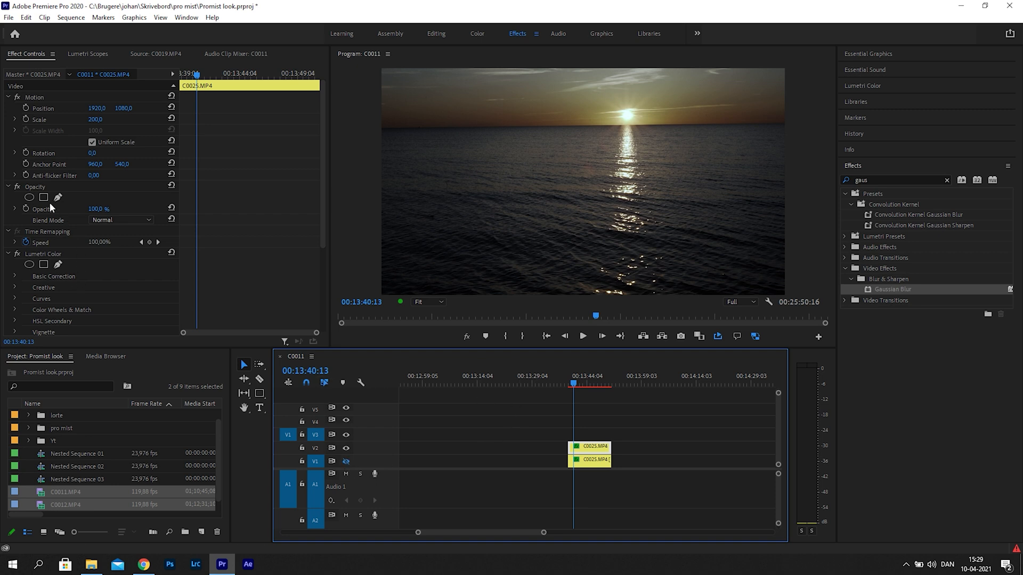
click(8, 254)
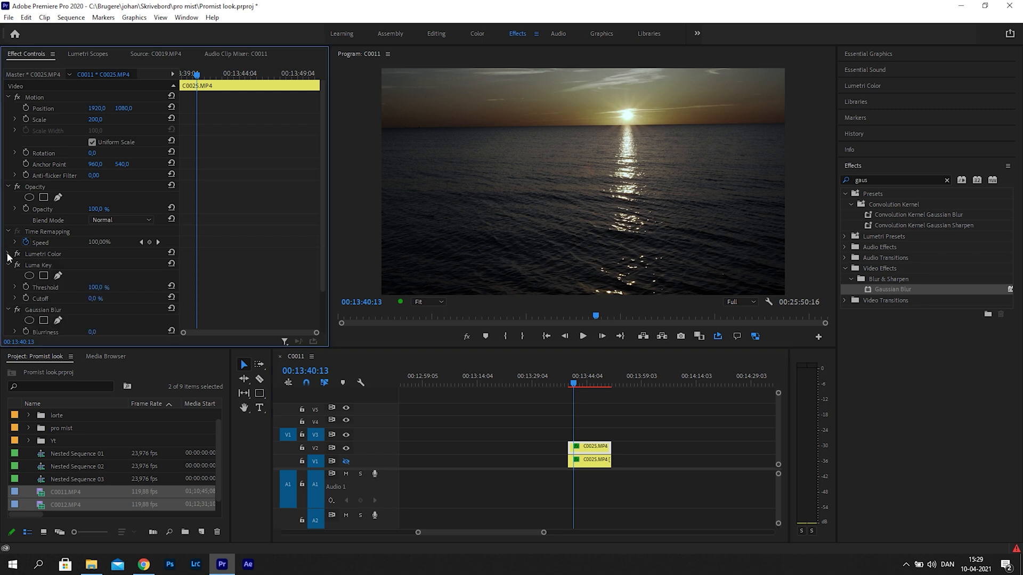
drag(324, 214, 311, 285)
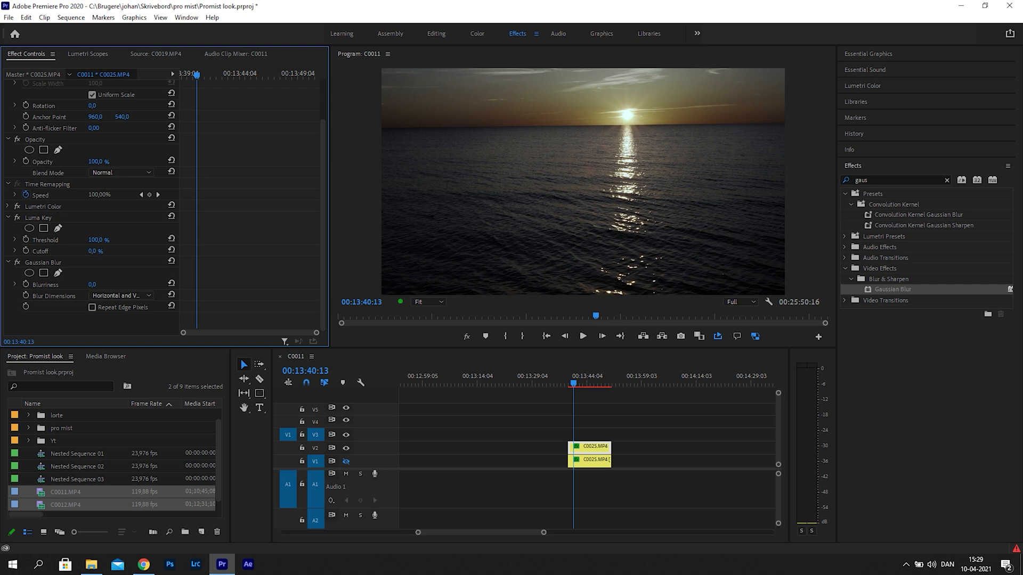
mouse_move(92, 251)
mouse_down()
mouse_move(146, 251)
mouse_move(108, 253)
mouse_up()
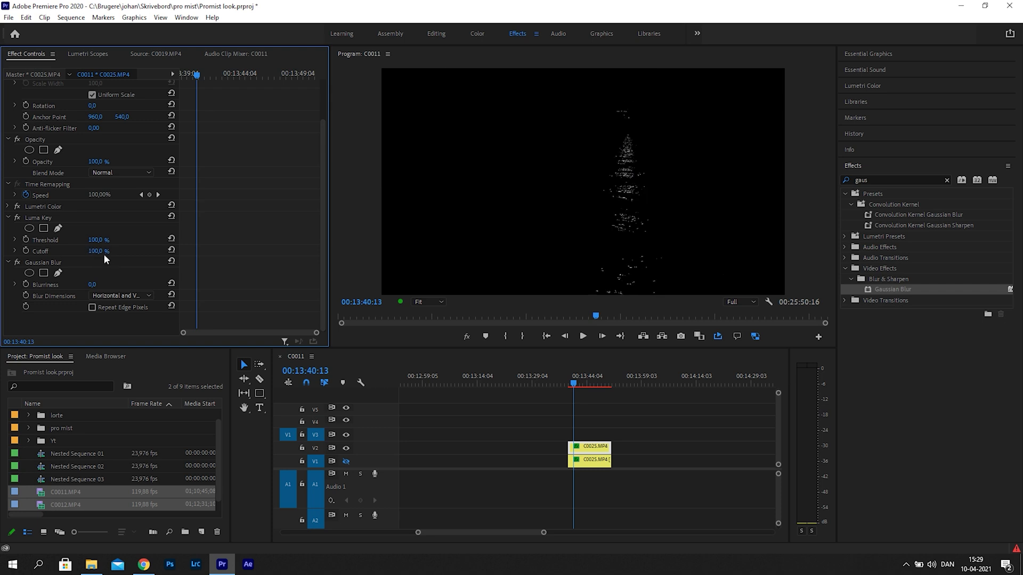
drag(105, 252, 63, 251)
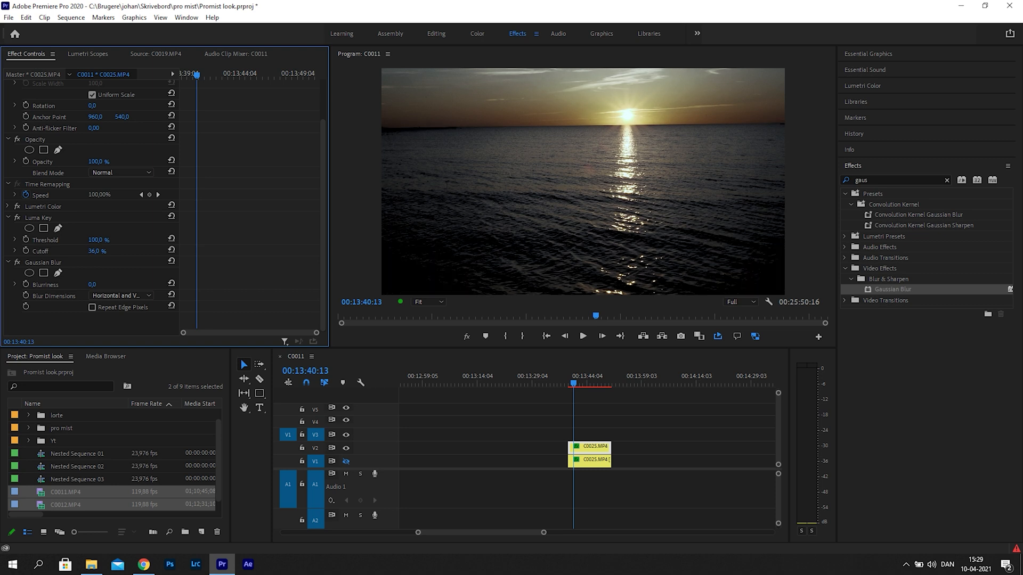
drag(97, 252, 106, 251)
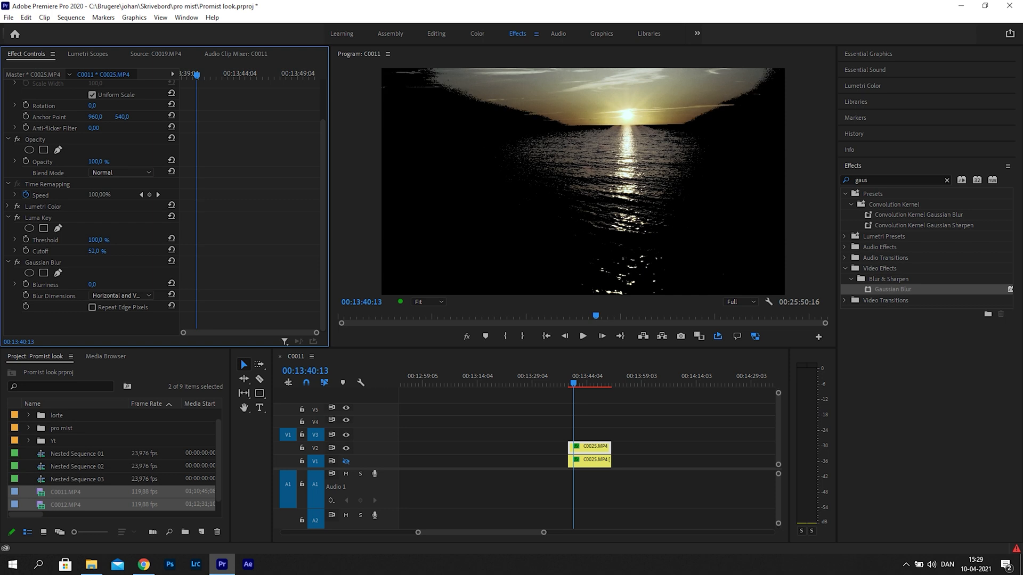
drag(106, 252, 103, 252)
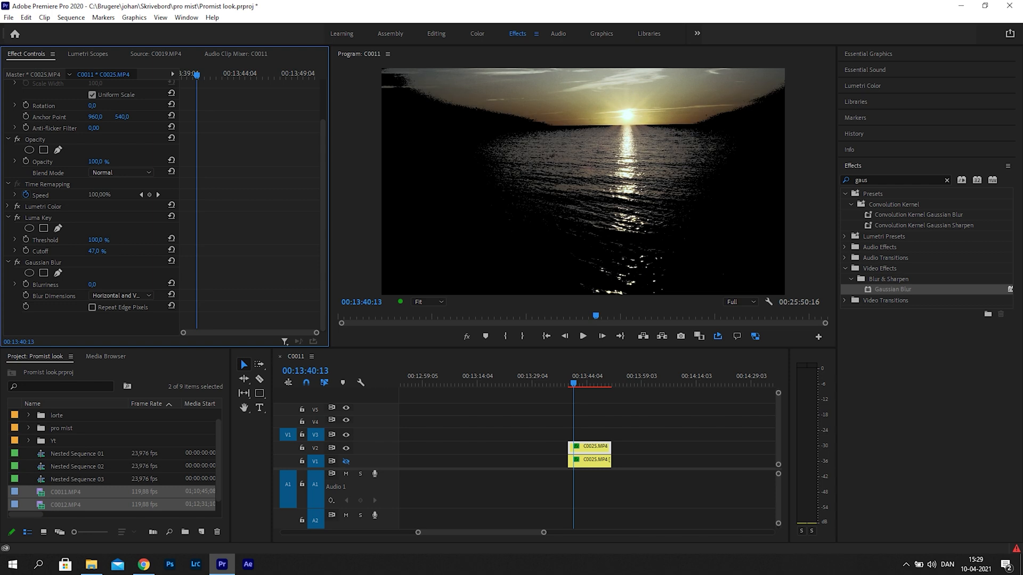
drag(97, 251, 97, 251)
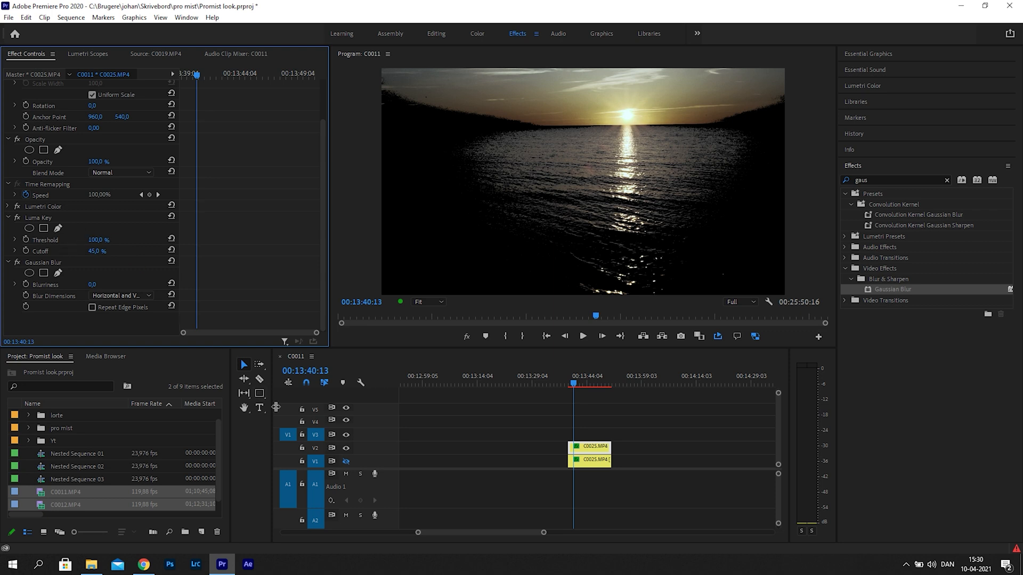
click(346, 460)
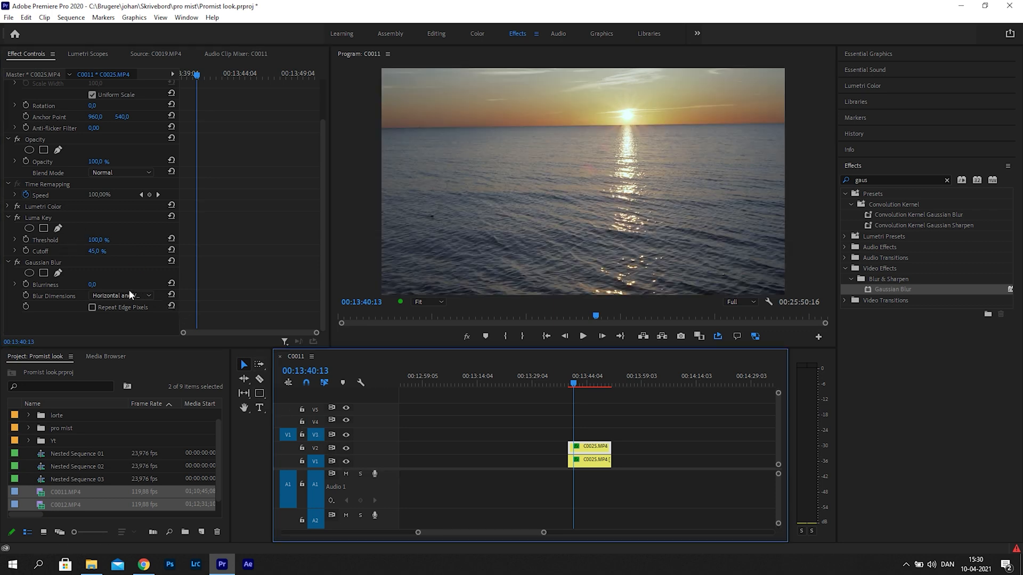
Set the Gaussian Blur Blurriness of the V2 clip to 16
click(100, 288)
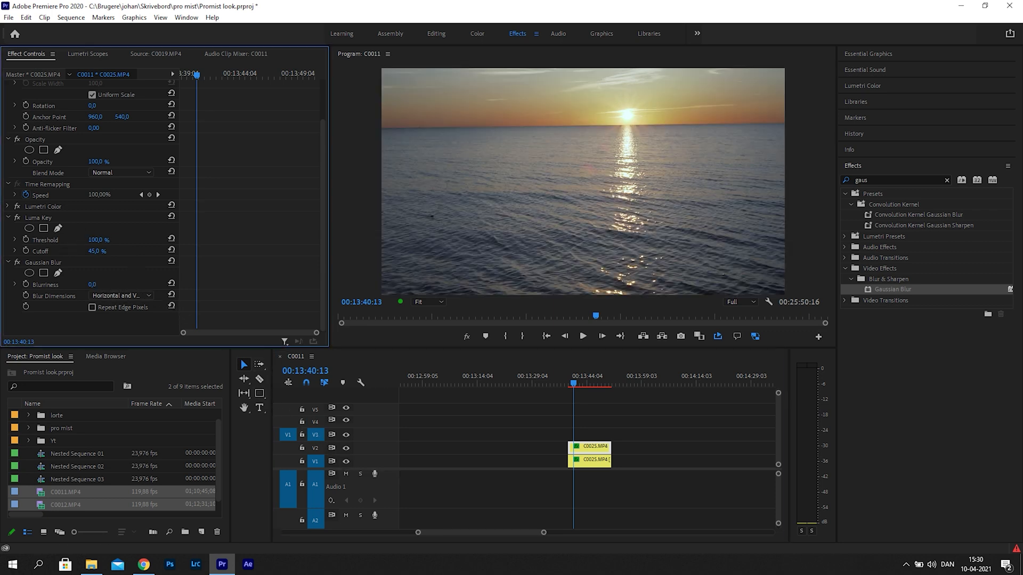
drag(93, 285, 98, 286)
drag(98, 285, 93, 285)
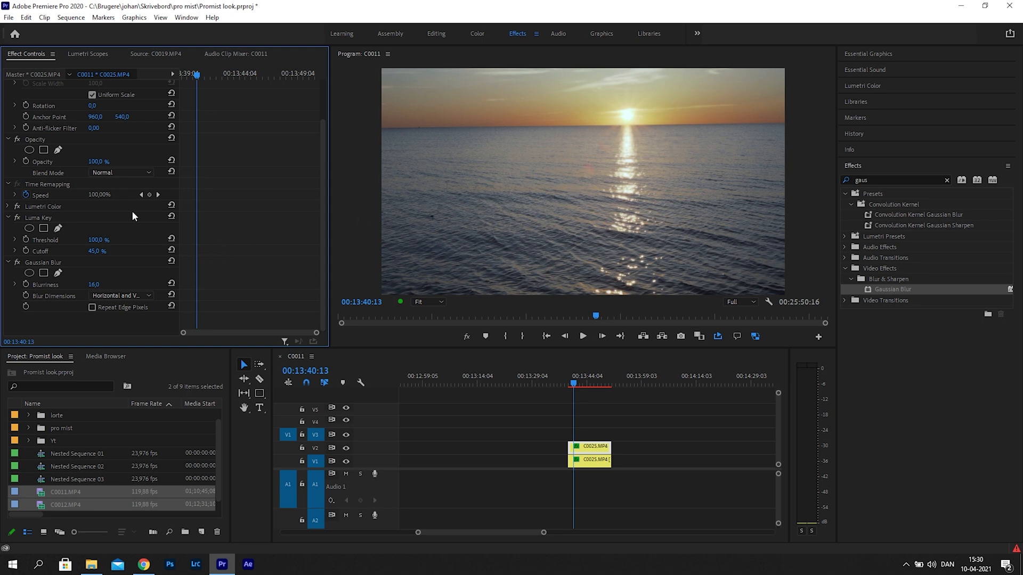
Set the V2 clip's blend mode to Lighten after trying Screen, and set its Gaussian Blur Blurriness to 36
click(140, 171)
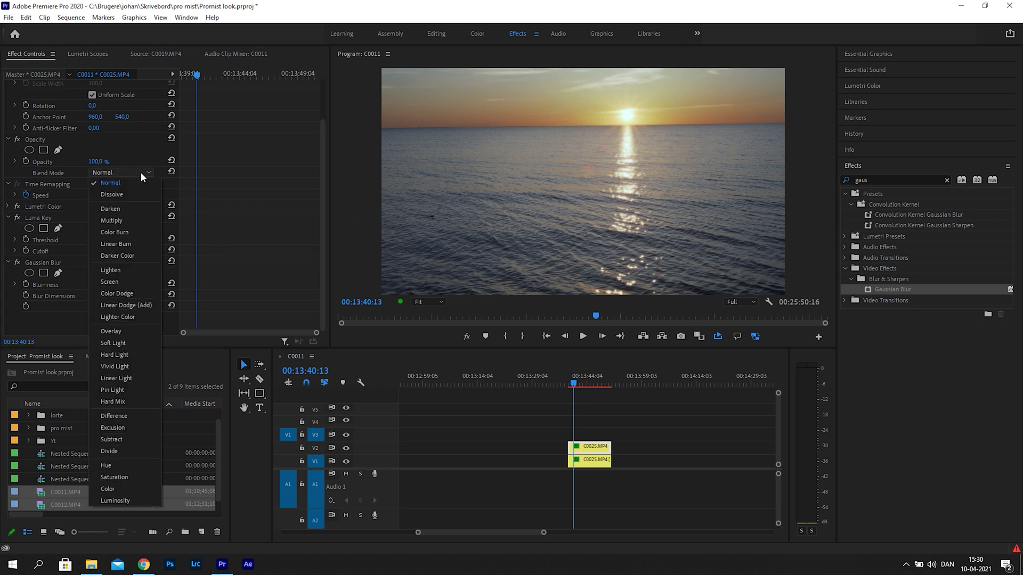
click(117, 273)
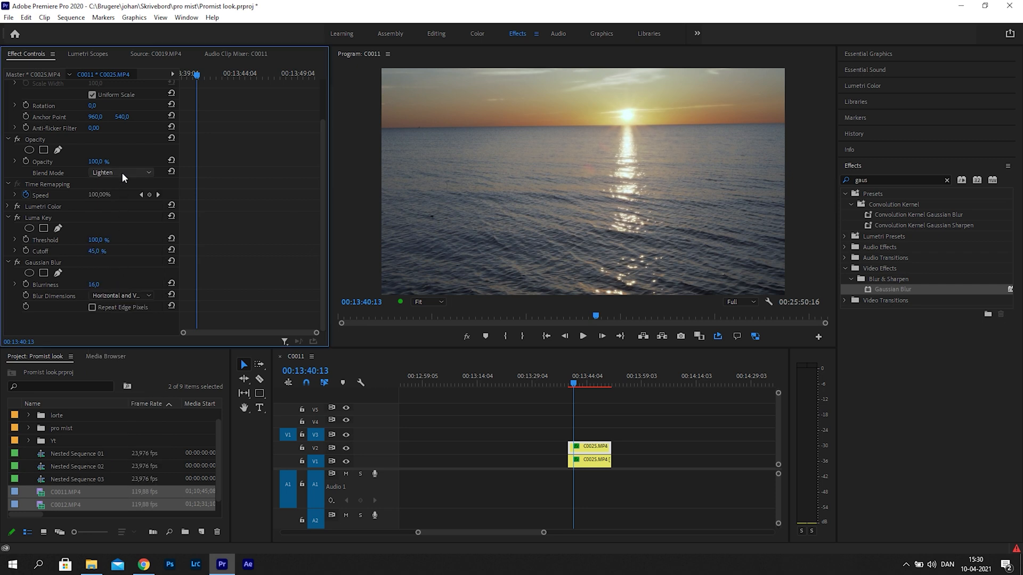
click(122, 172)
click(113, 278)
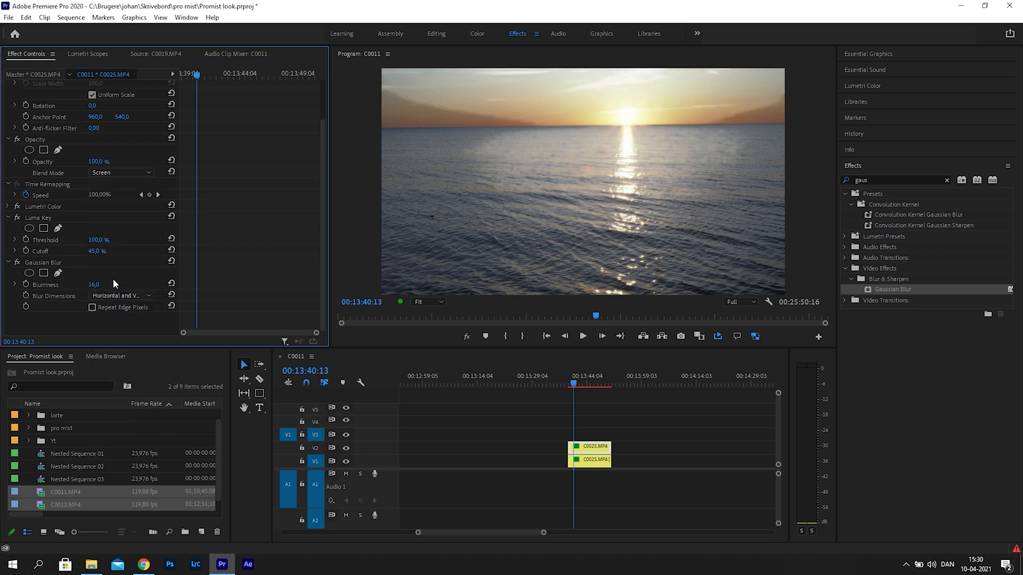
click(117, 173)
click(120, 273)
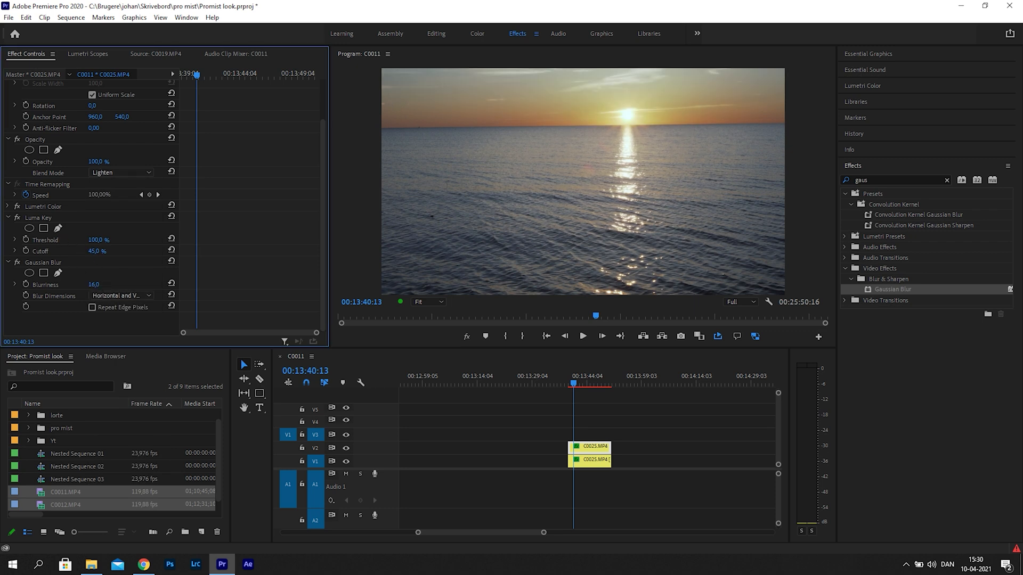
drag(94, 284, 89, 284)
Switch track V2's output off and on repeatedly to compare the sunset shot with and without the blurred highlight layer
click(346, 448)
click(346, 448)
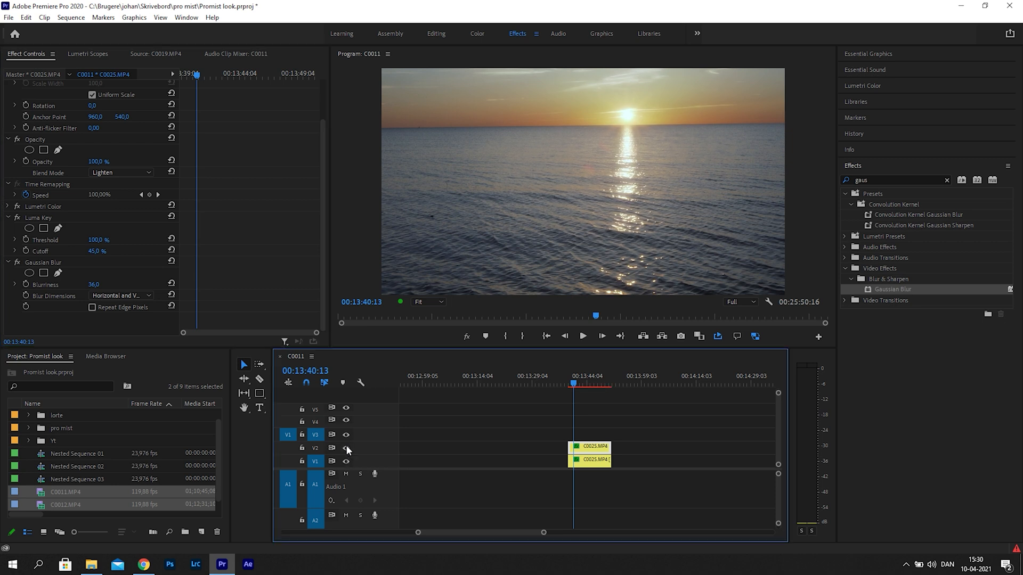
click(347, 447)
click(346, 448)
click(346, 448)
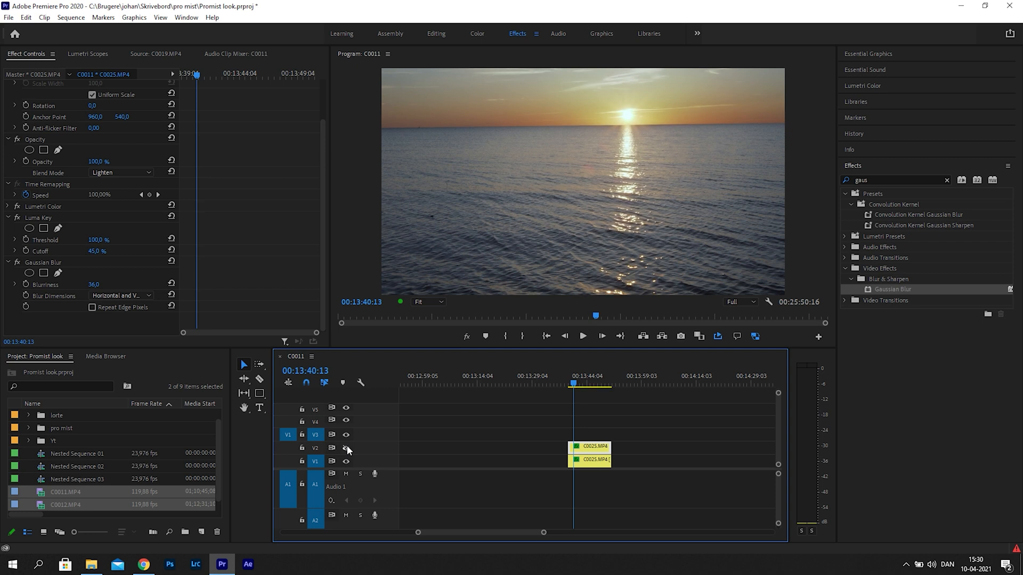
click(347, 448)
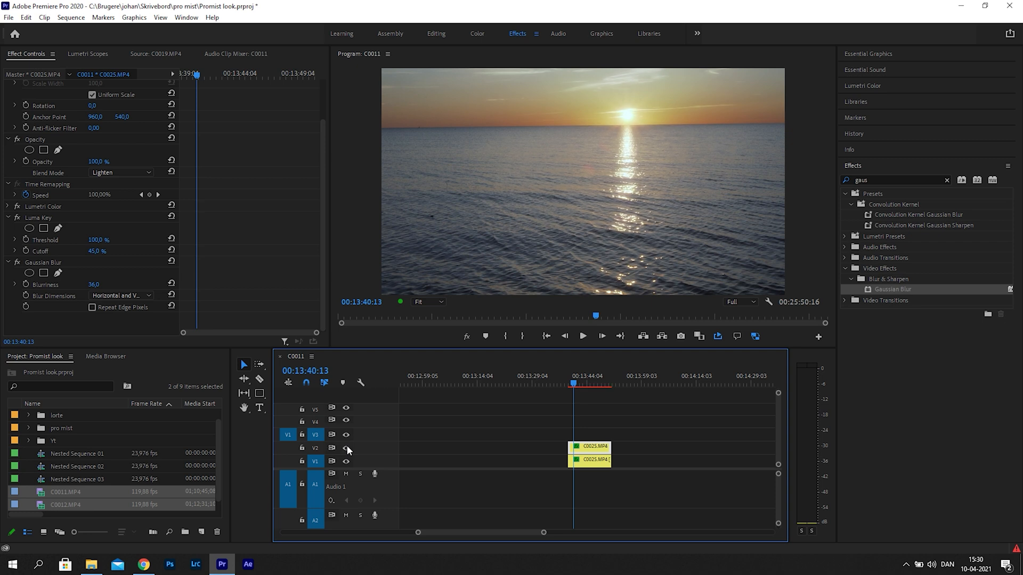
click(347, 447)
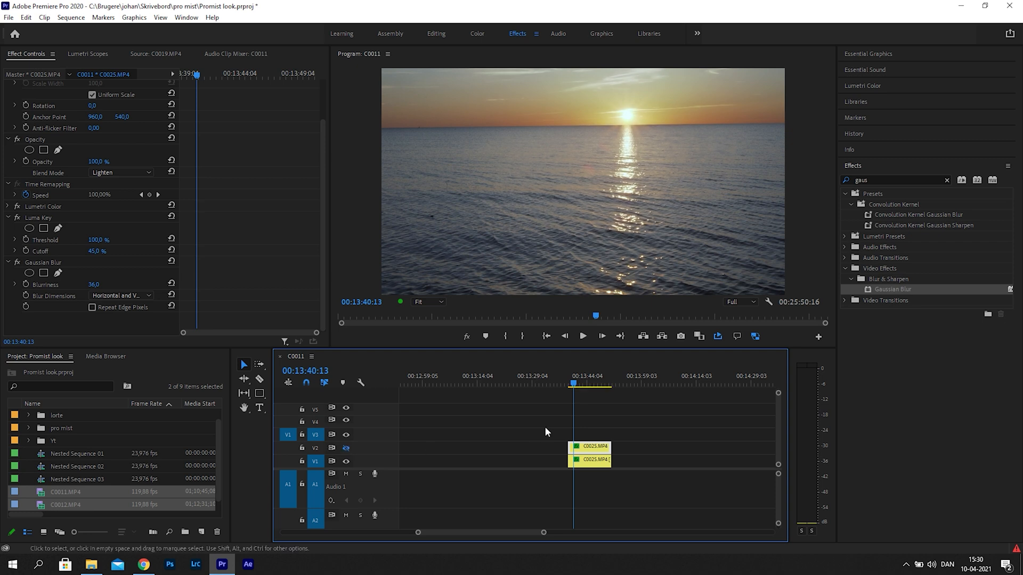
click(345, 449)
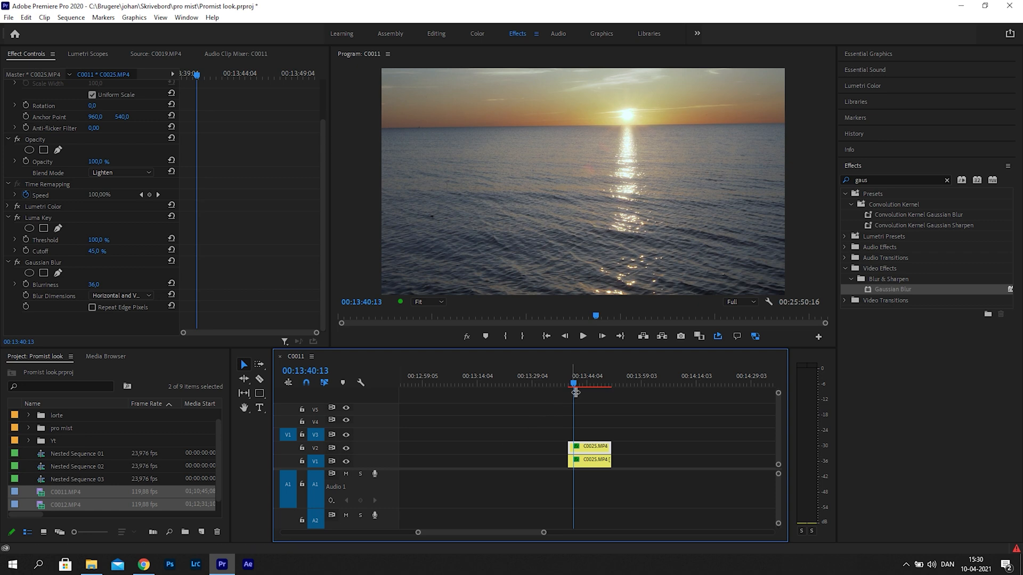
Play through the stacked C0010.MP4 clips and move the playhead back to 00:13:28:08
key(x)
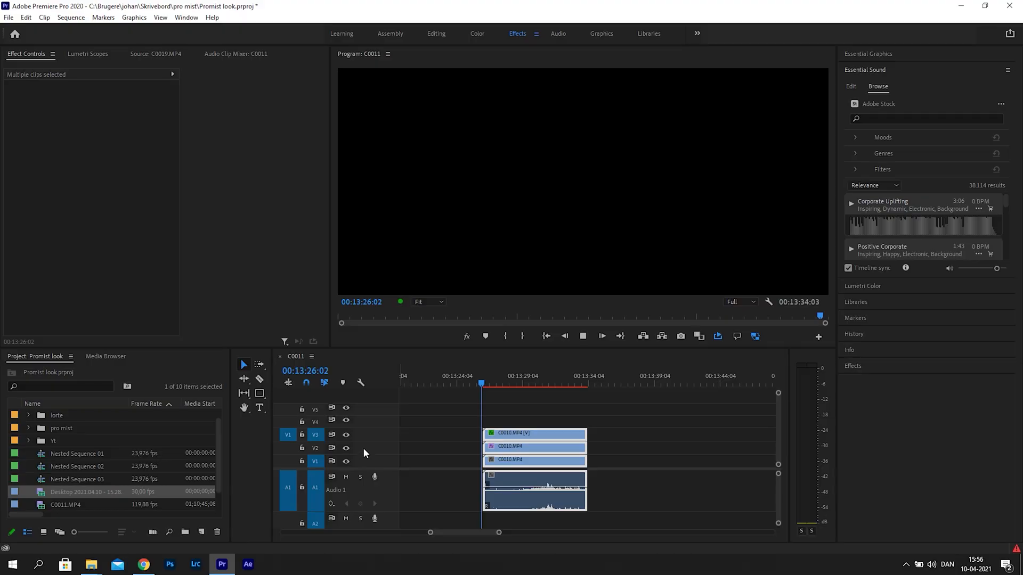
key(space)
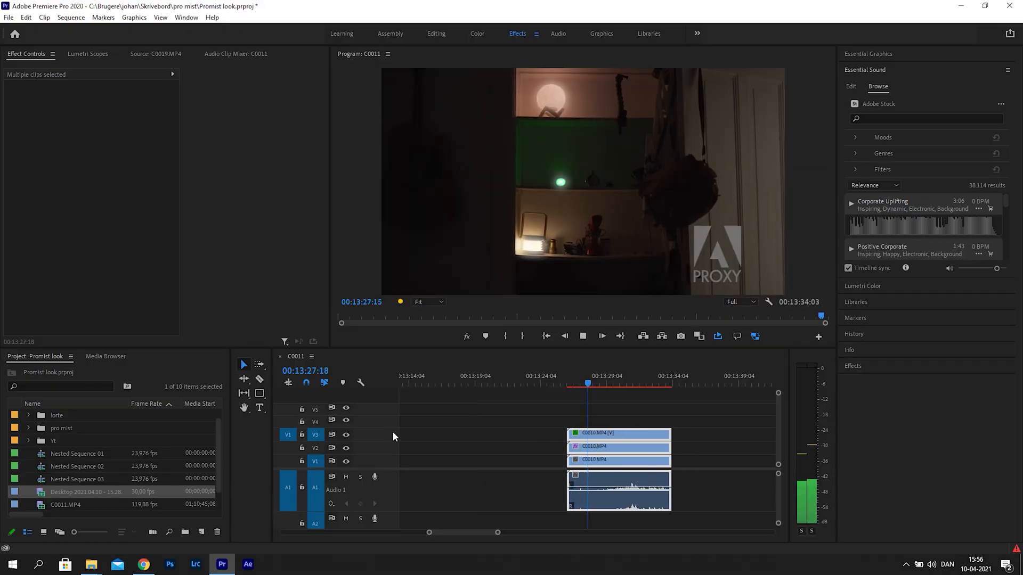
key(space)
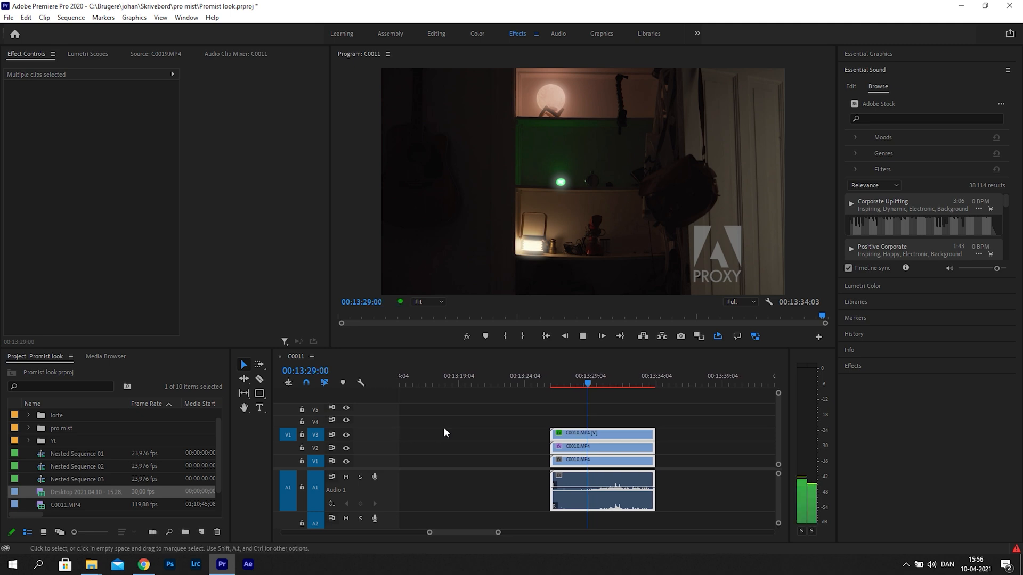
key(space)
drag(588, 385, 569, 394)
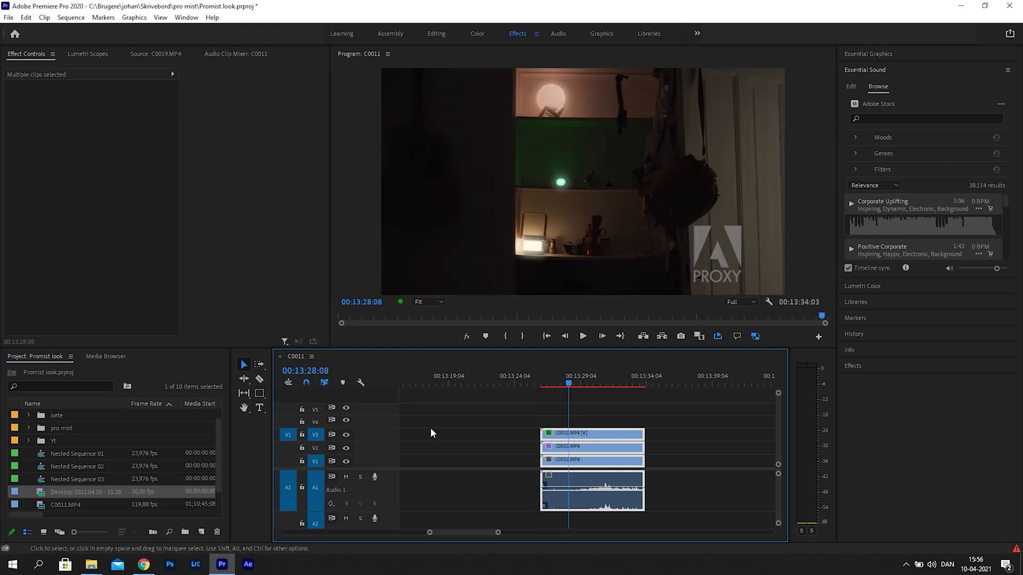
Toggle the output of tracks V3 and V2 to compare the shelf shot with and without its effect layers
click(347, 434)
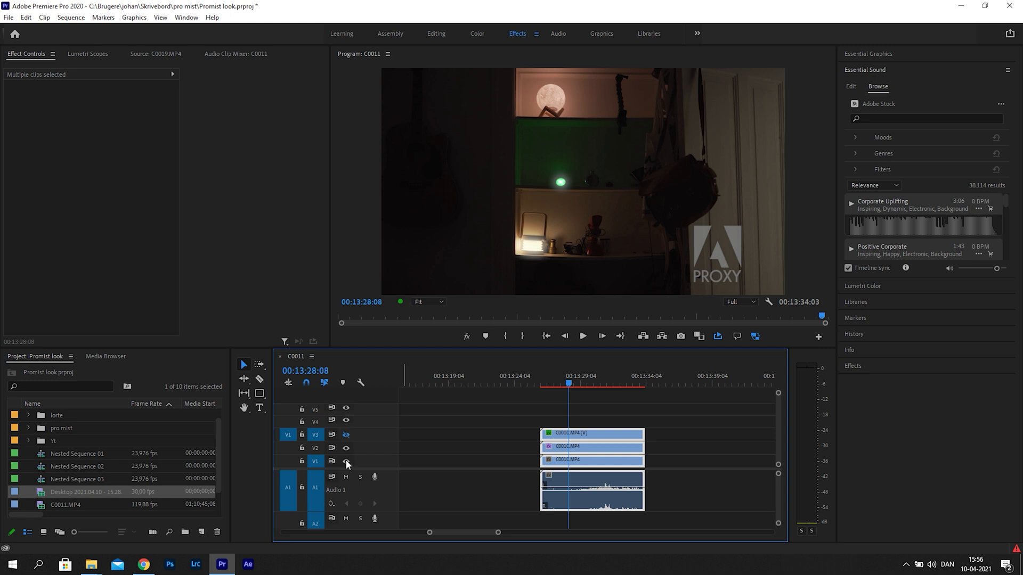
click(346, 448)
click(347, 448)
click(346, 435)
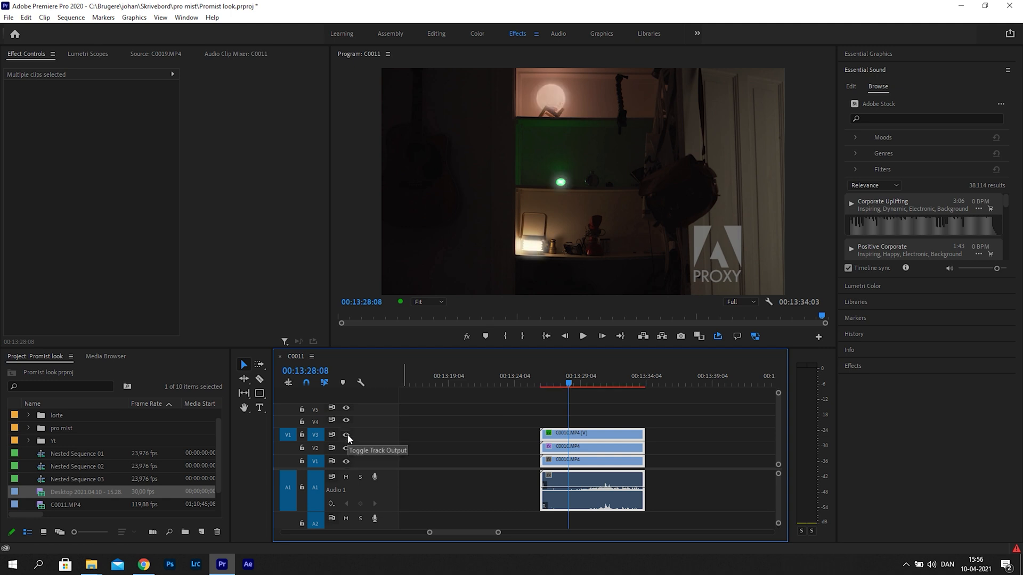
click(346, 434)
click(346, 435)
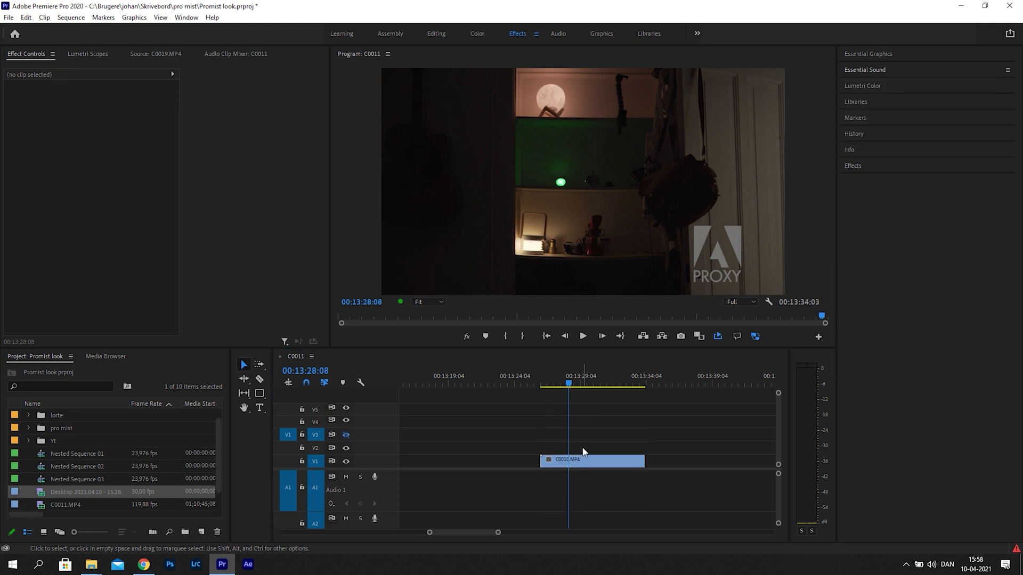
Duplicate the C0010.MP4 clip from V1 onto track V2 and apply the Gaussian Blur effect to the copy
drag(591, 469, 592, 452)
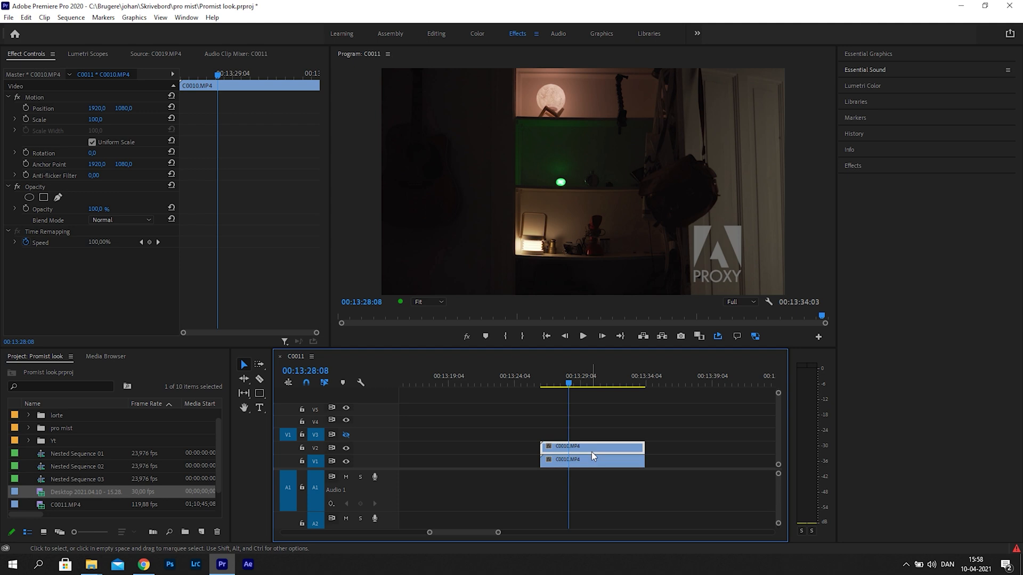
click(855, 166)
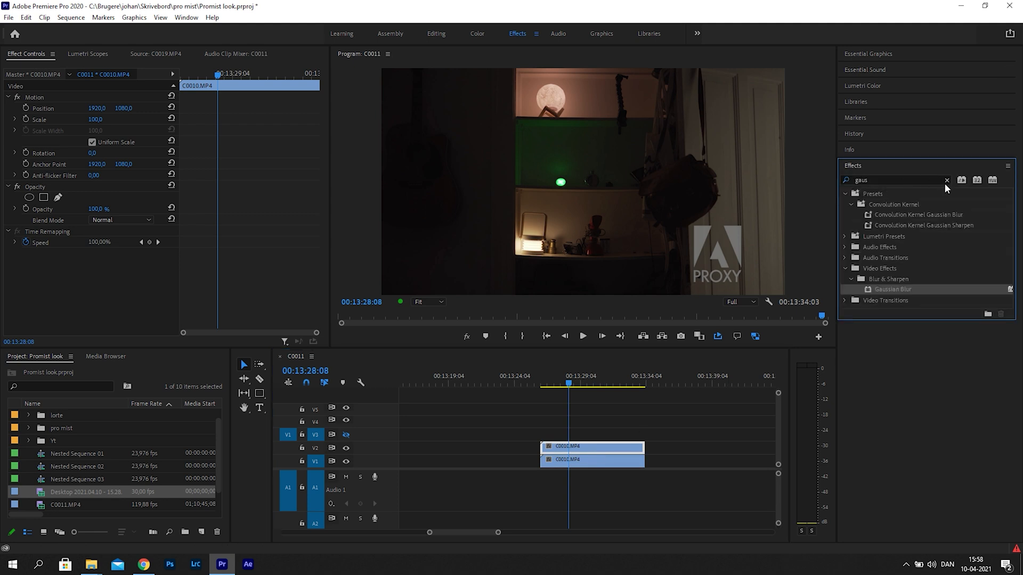
drag(904, 289, 595, 449)
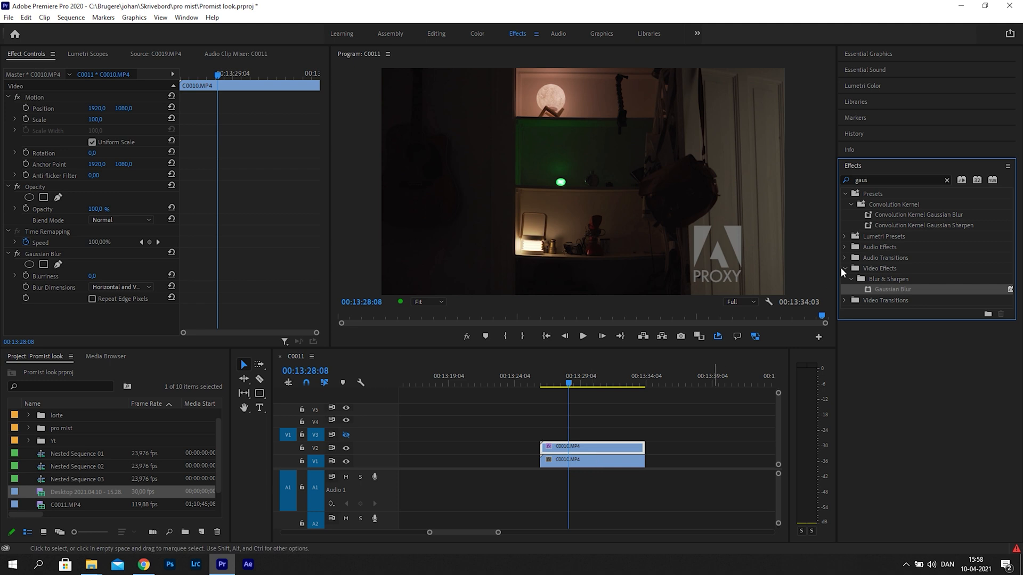
Apply the Luma Key effect to the V2 copy of C0010.MP4, placed above Gaussian Blur, and hide track V1
click(947, 180)
text(luma k)
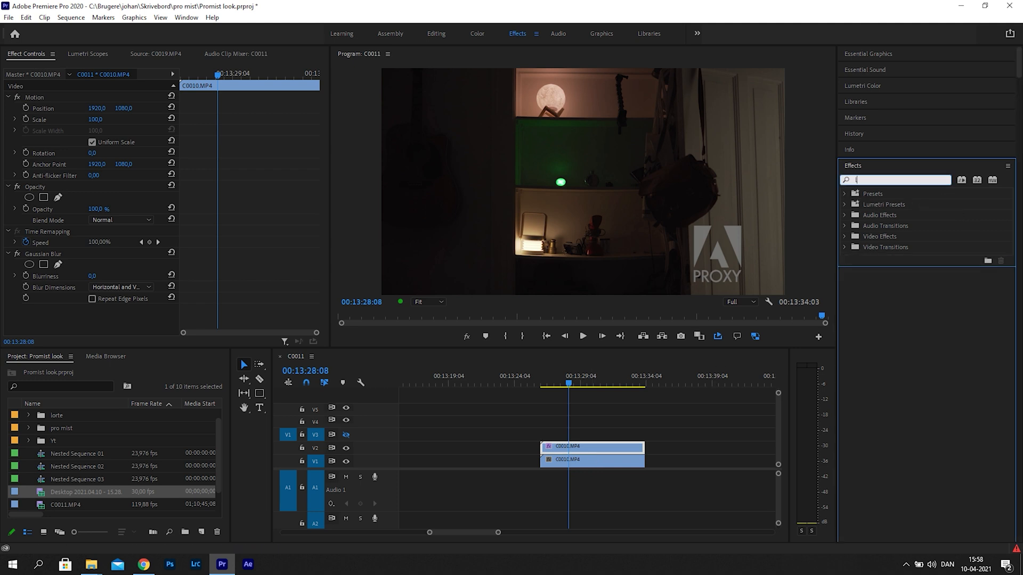
drag(887, 257, 584, 447)
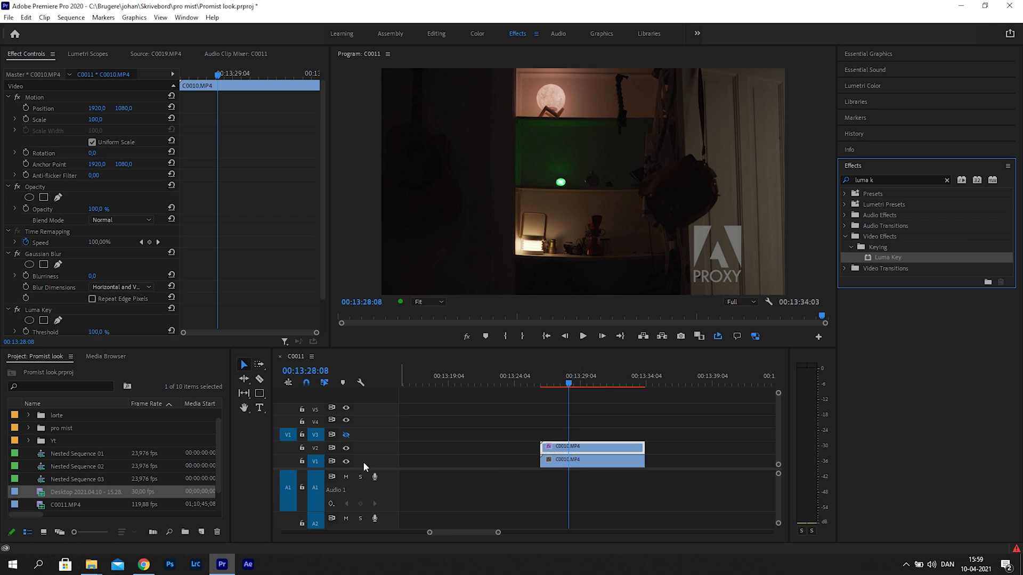
click(345, 462)
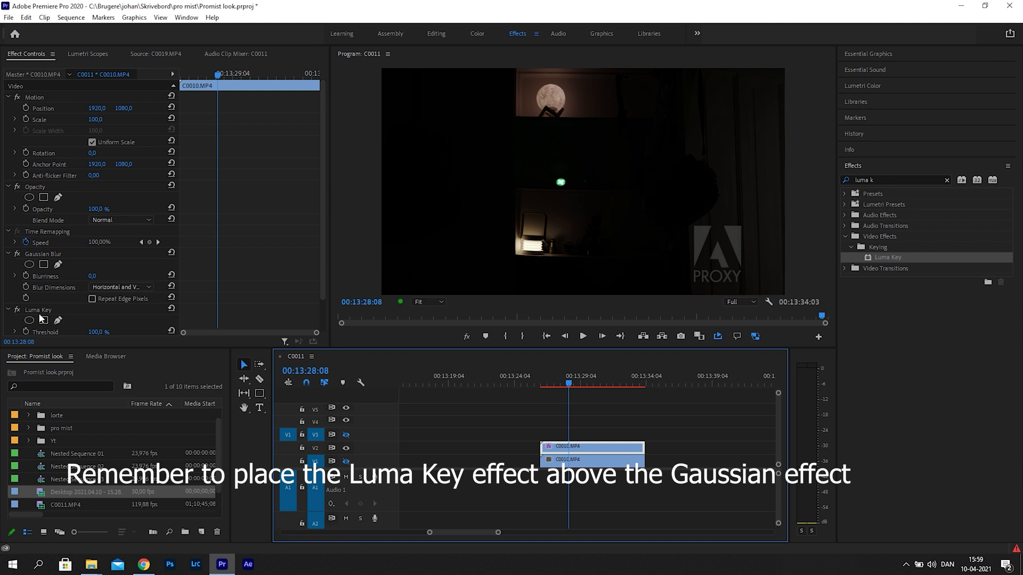
drag(45, 315, 52, 250)
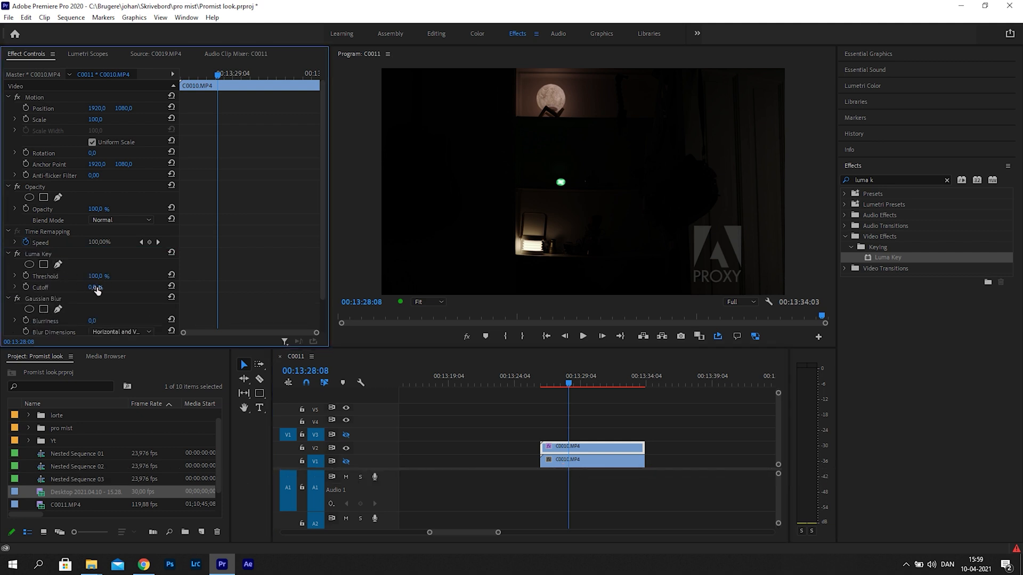
Set the Luma Key cutoff to 51% to isolate the lamps, and turn track V1's output back on
drag(95, 288, 124, 288)
drag(97, 288, 93, 288)
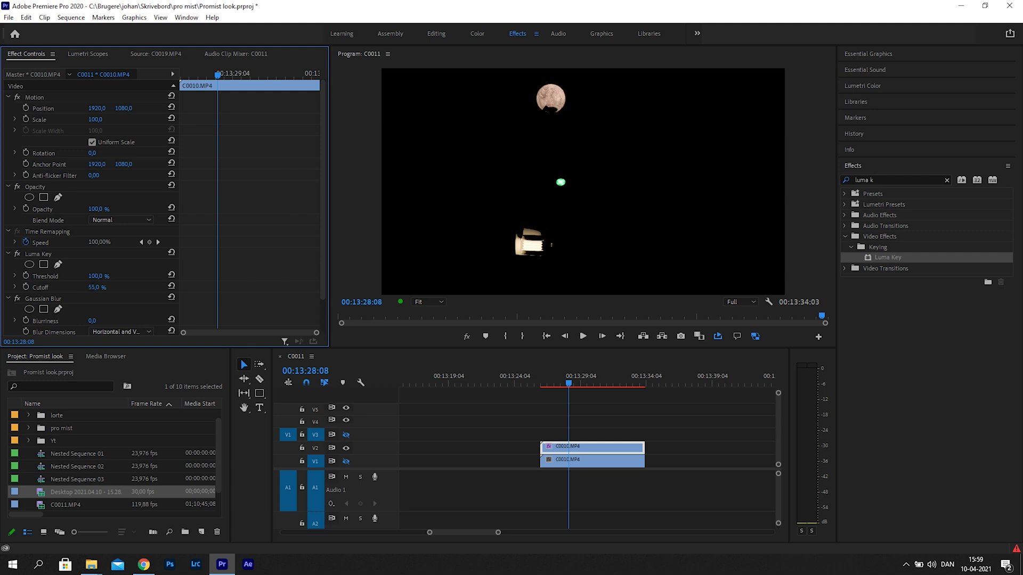
mouse_move(93, 288)
mouse_down()
mouse_move(114, 288)
mouse_move(90, 288)
mouse_up()
click(347, 461)
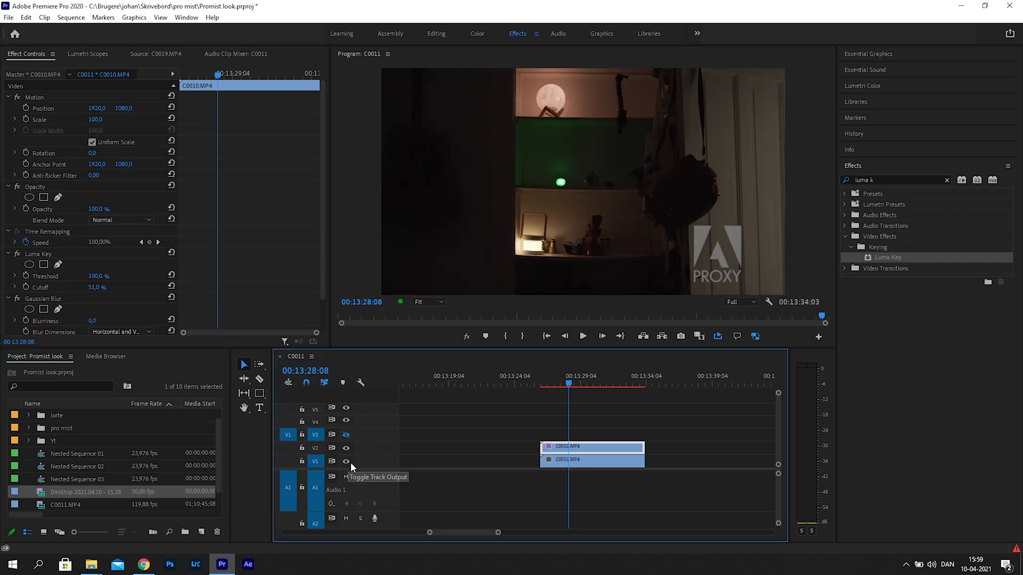
Set the V2 copy's blend mode to Lighten and its Gaussian Blur blurriness to 59
drag(93, 320, 113, 321)
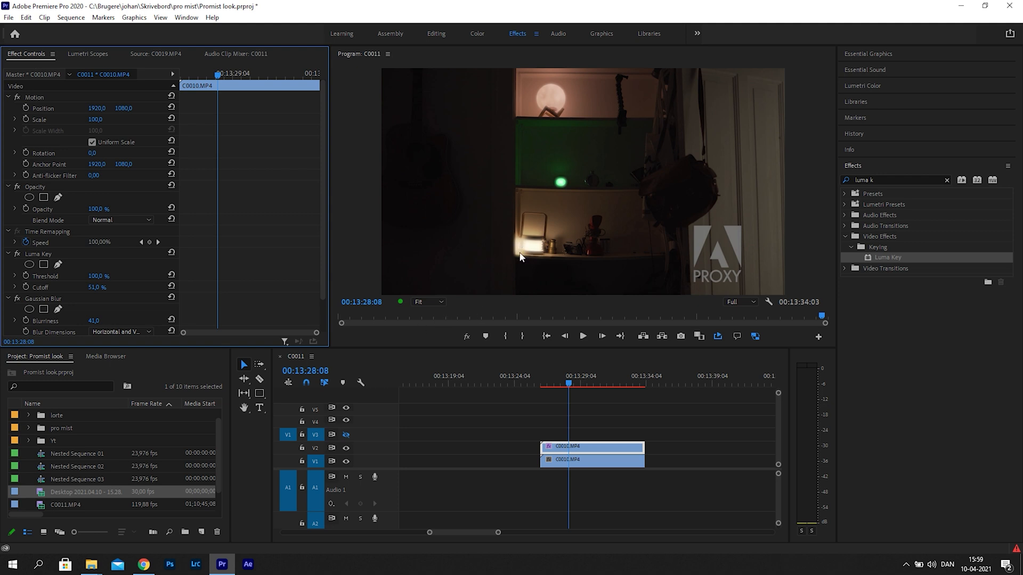
click(130, 217)
click(132, 318)
drag(93, 321, 103, 320)
Refine the V2 copy's glow with a Luma Key cutoff of 92% and a Gaussian Blur blurriness of 107
mouse_move(94, 287)
mouse_down()
mouse_move(86, 287)
mouse_move(112, 287)
mouse_move(88, 287)
mouse_up()
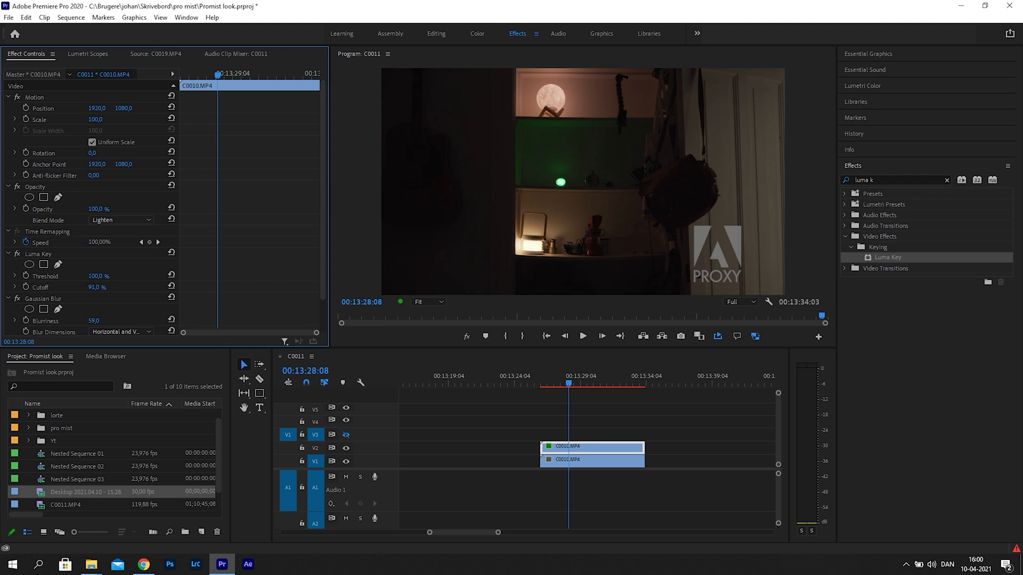
drag(106, 287, 104, 287)
click(104, 288)
click(136, 290)
Toggle track V2's output repeatedly to compare the shelf shot with and without the glow layer
click(345, 447)
click(345, 447)
click(345, 448)
click(346, 447)
click(345, 449)
click(345, 449)
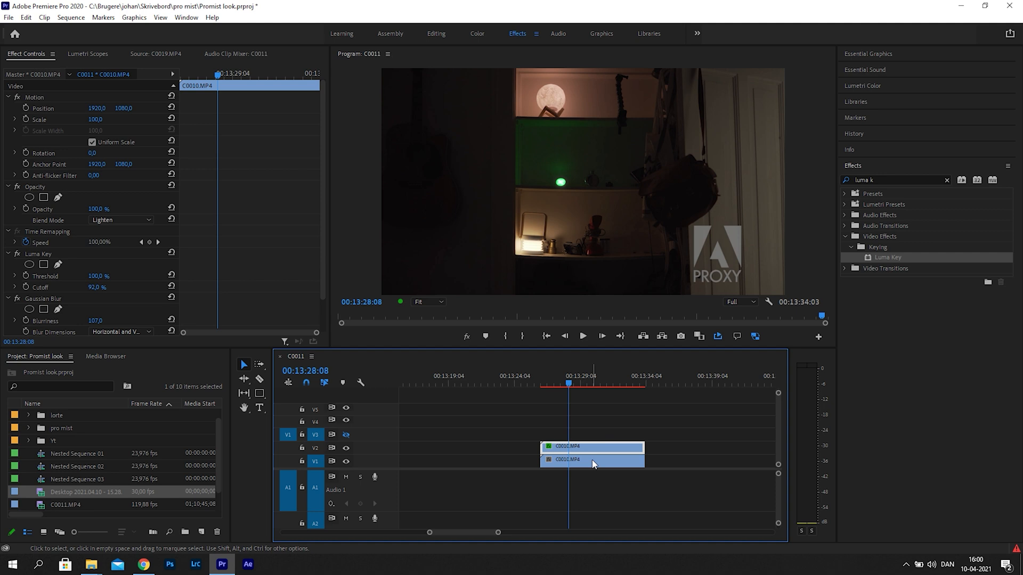
Duplicate the V2 clip onto V3, show V3 instead of V2, and set the duplicate's Luma Key cutoff to 49%
drag(591, 450, 588, 438)
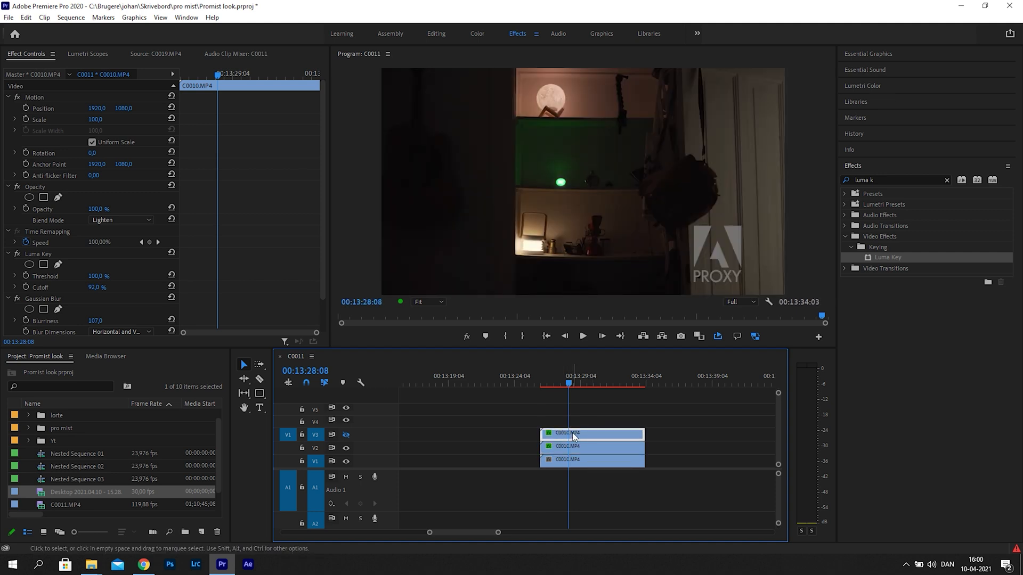
click(347, 448)
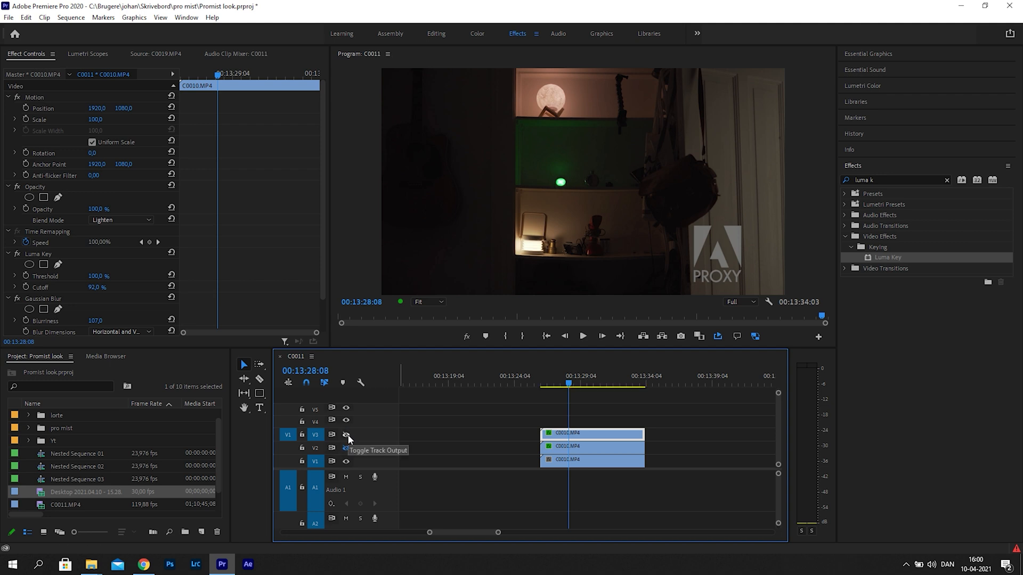
click(347, 434)
drag(98, 288, 68, 288)
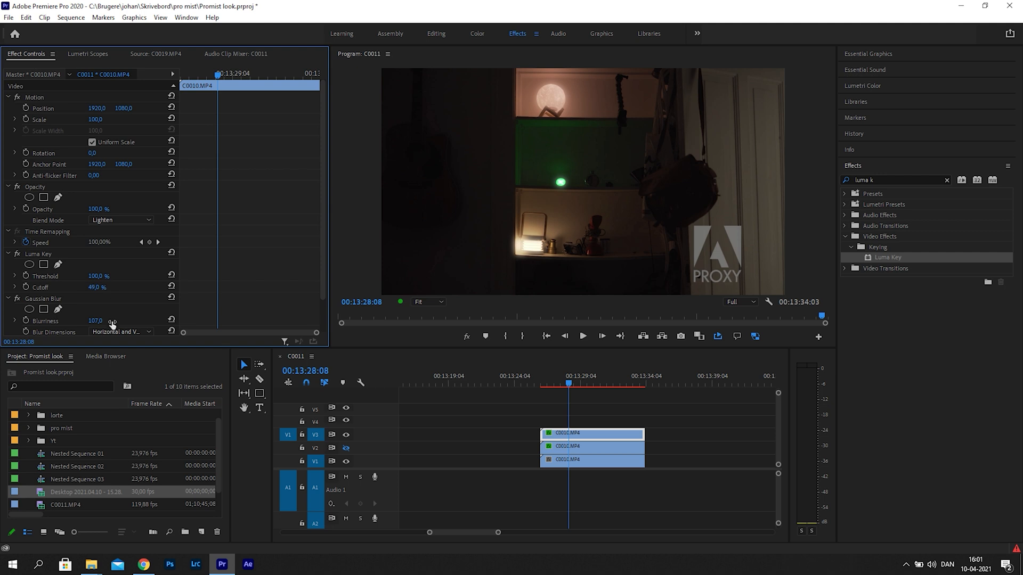
Add an elliptical opacity mask around the round lamp on the V3 clip, feathered 138, and turn track V2's output back on
click(30, 198)
drag(603, 167, 572, 93)
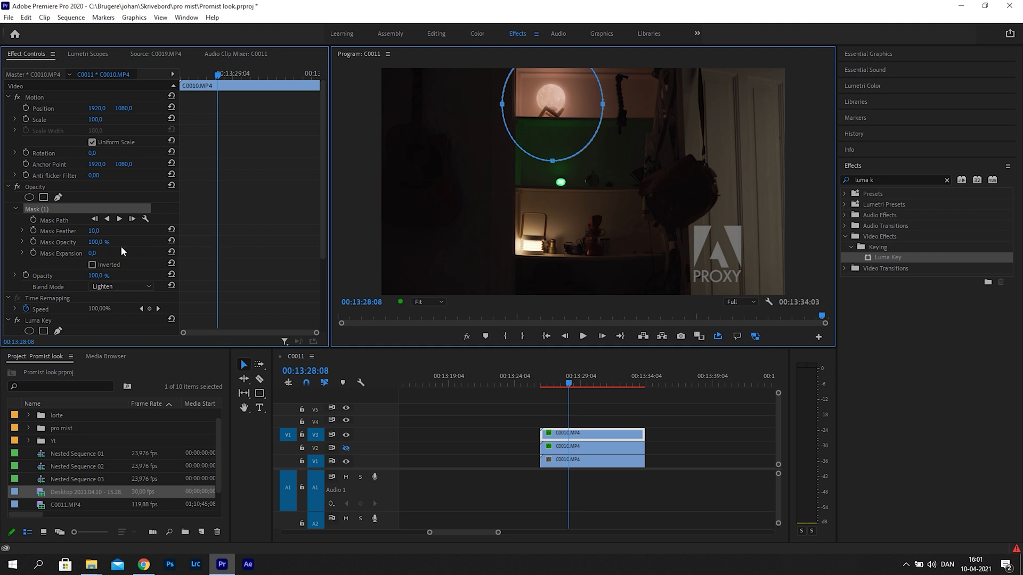
drag(95, 231, 163, 231)
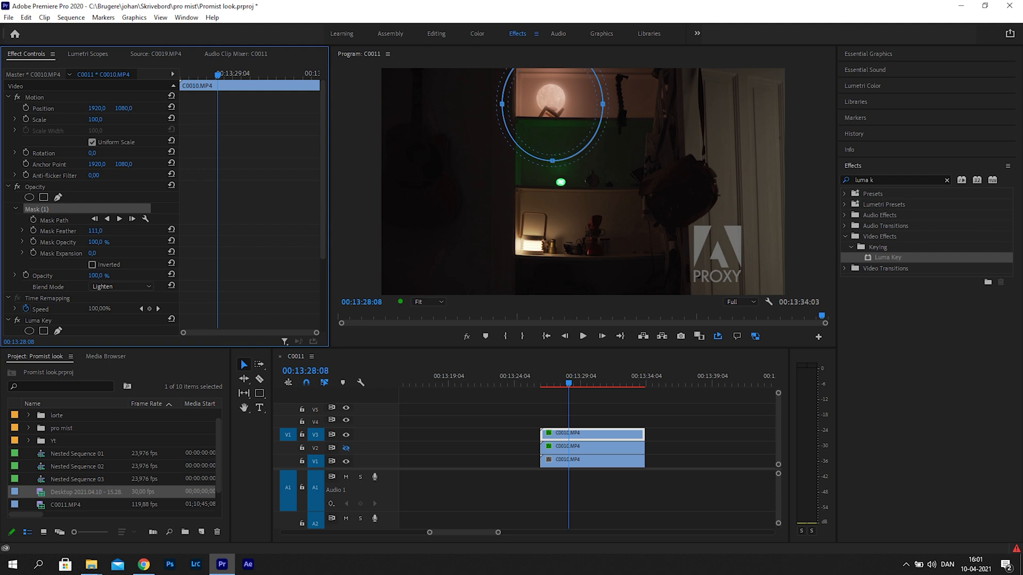
drag(557, 137, 559, 131)
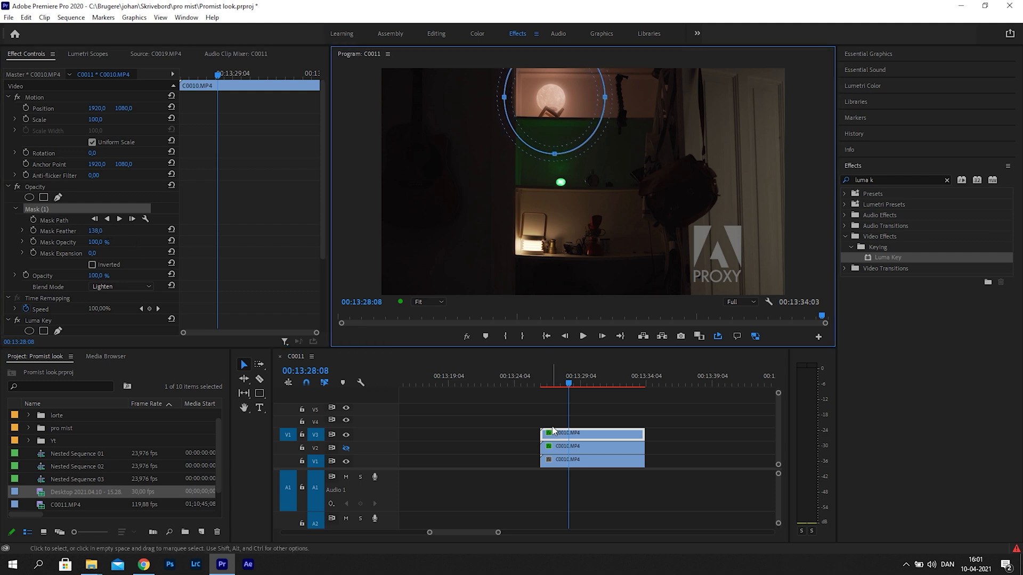
click(347, 449)
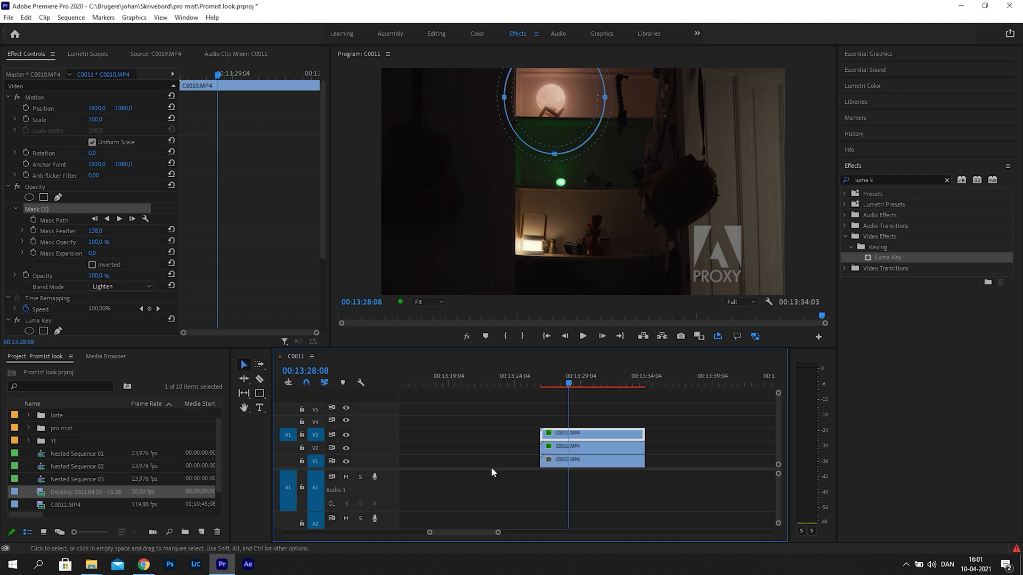
click(645, 414)
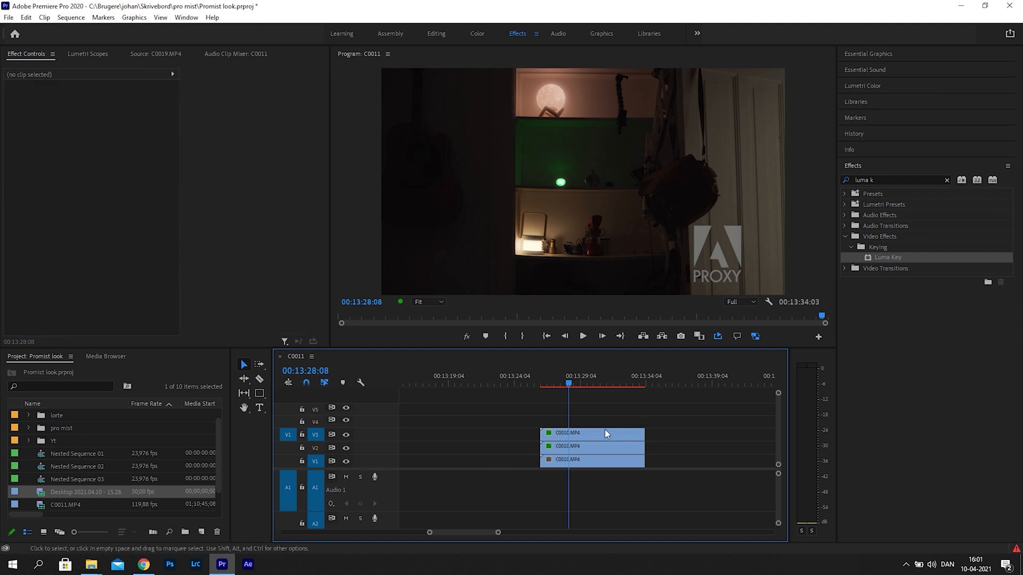
Toggle the outputs of tracks V3 and V2 to compare the shot with and without both glow layers
click(346, 434)
click(346, 448)
click(346, 448)
click(346, 435)
click(345, 435)
click(346, 448)
click(346, 448)
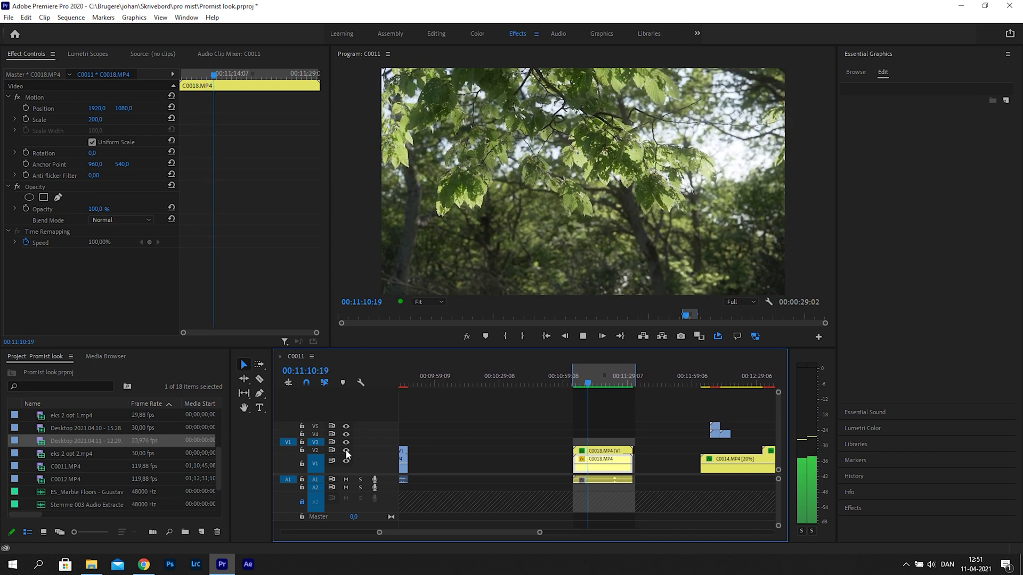
Save the Luma Key and Gaussian Blur effects of the V2 copy of C0018.MP4 as a preset named "Pro mist look"
key(space)
click(585, 451)
drag(551, 463, 601, 452)
click(601, 455)
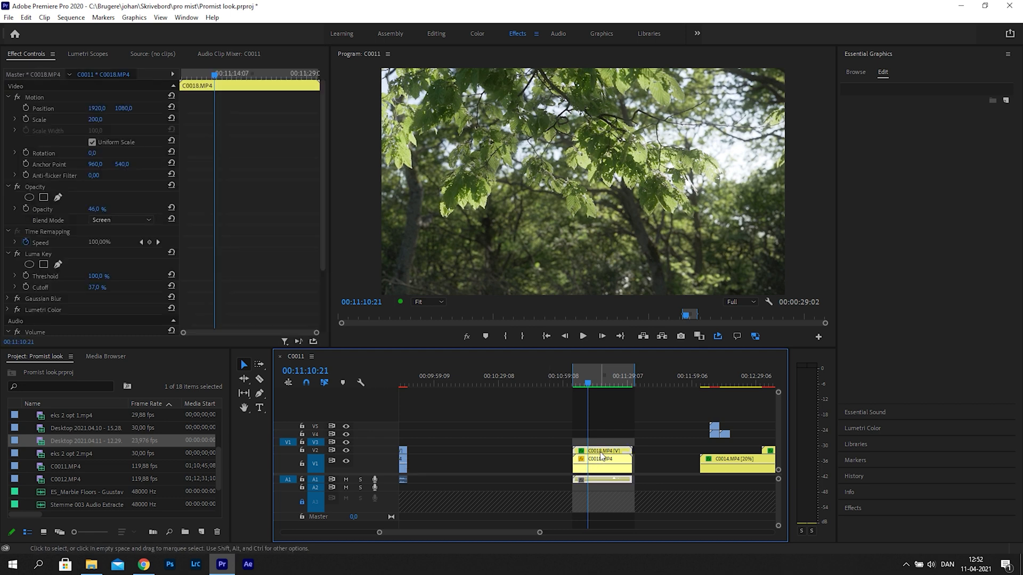
click(46, 255)
ctrl+click(56, 299)
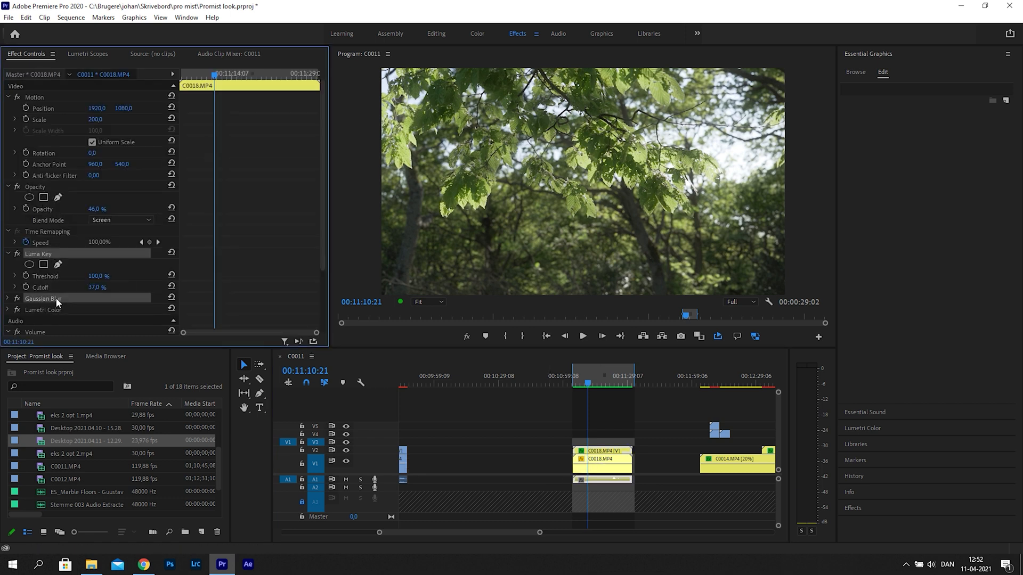
right_click(62, 255)
click(95, 272)
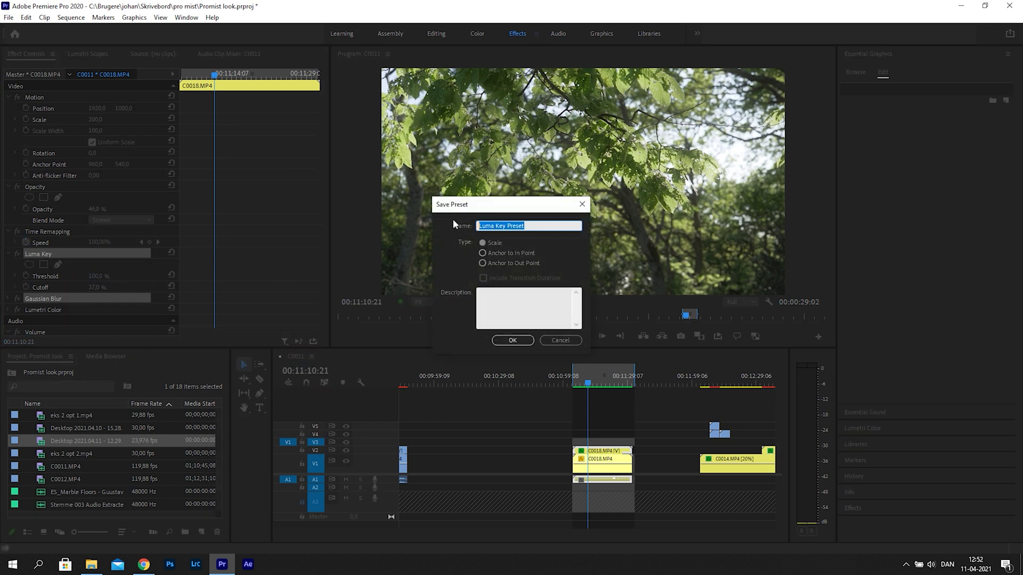
text(Pro mist look)
click(513, 341)
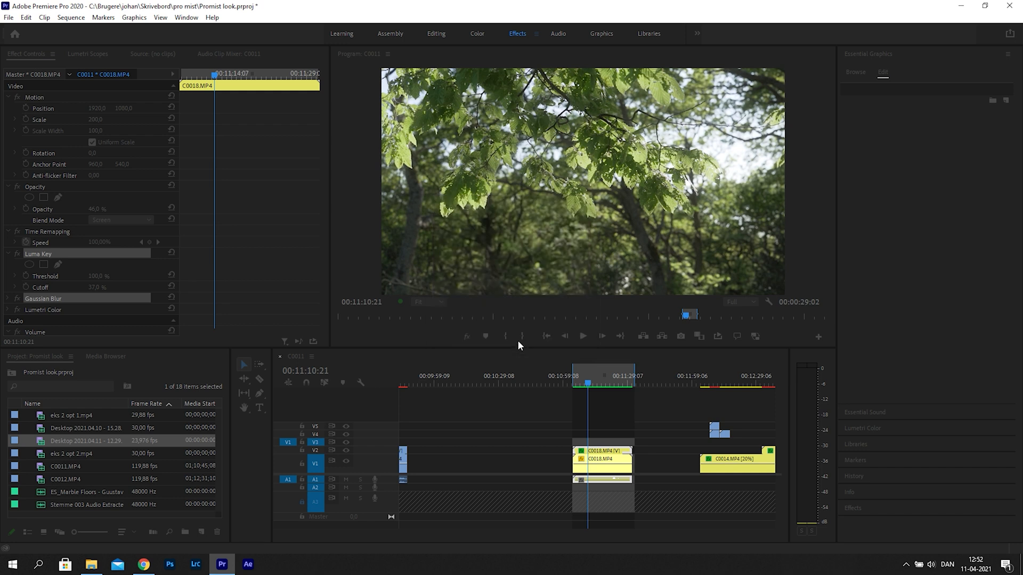
Remove the attributes of the V2 copy of C0018.MP4, including Luma Key and Gaussian Blur, but keep Opacity and Lumetri Color
click(660, 443)
click(609, 449)
right_click(610, 450)
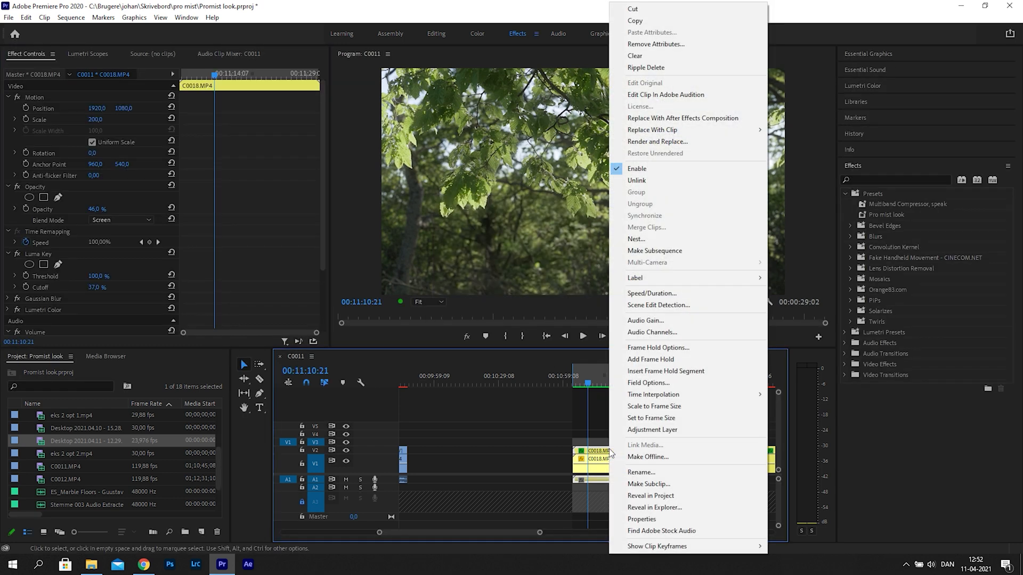
click(719, 46)
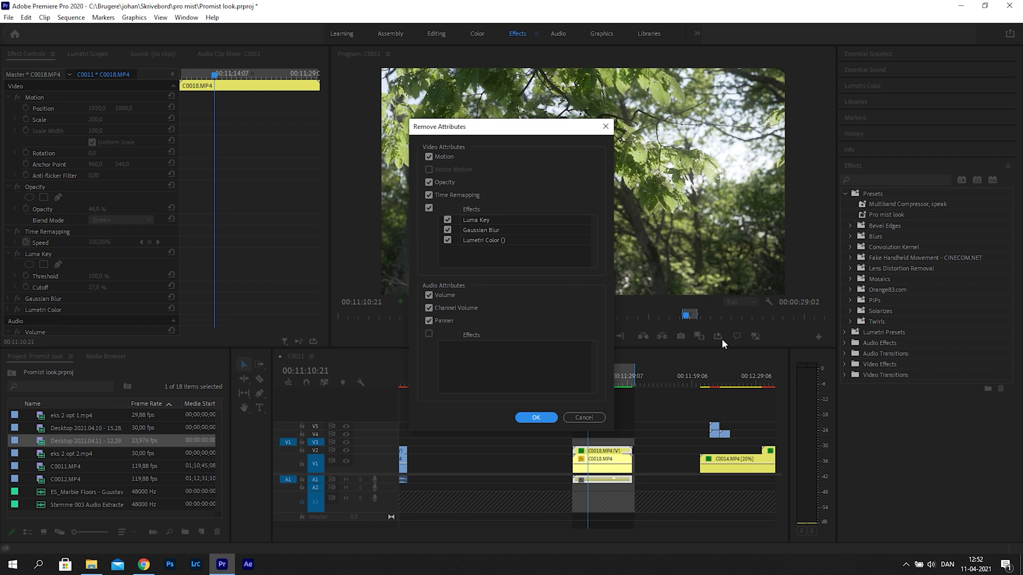
click(448, 241)
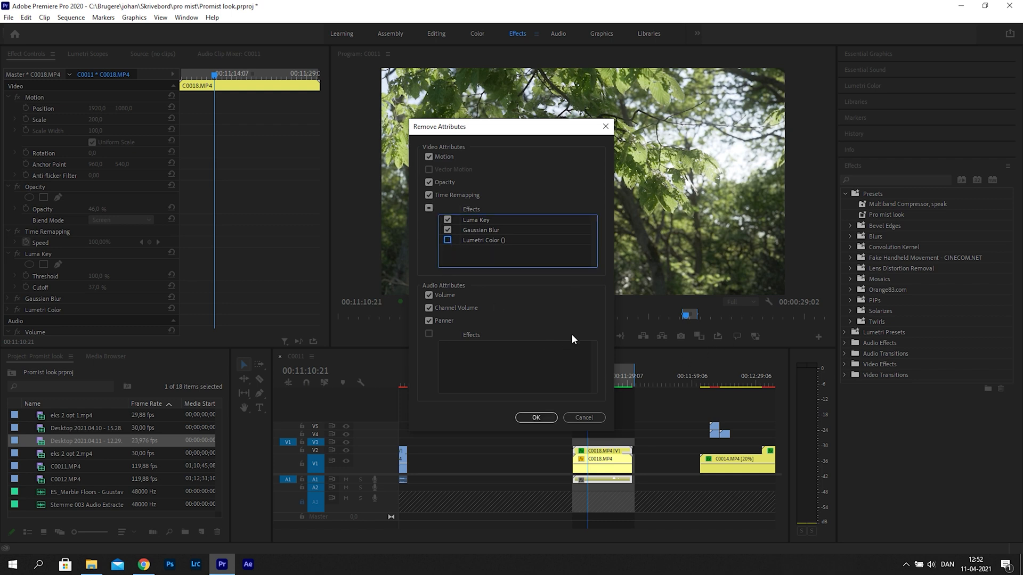
click(431, 182)
key(Return)
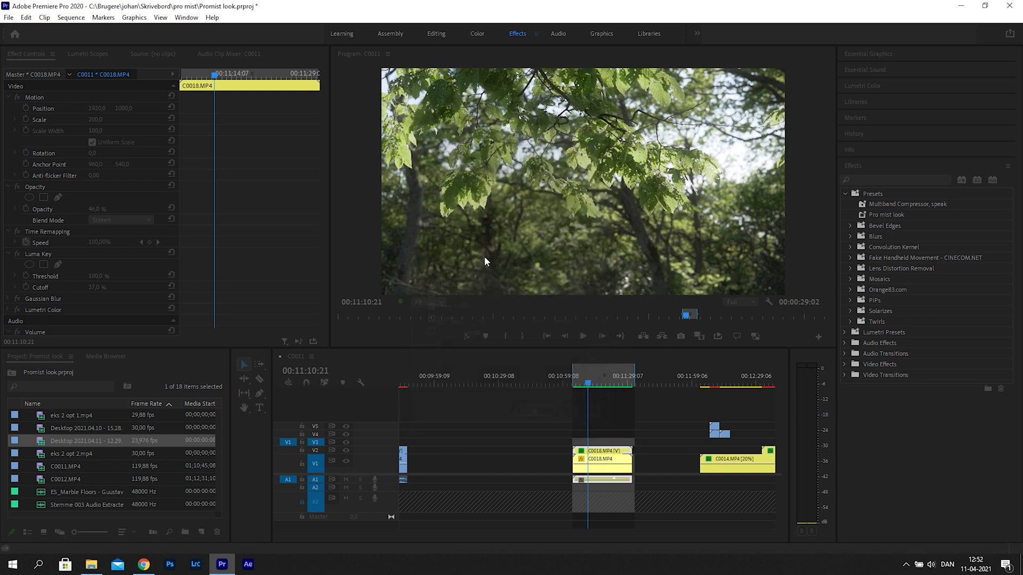
Apply the "Pro mist look" preset to the V2 copy of C0018.MP4 and move its Luma Key and Gaussian Blur above Lumetri Color
drag(891, 214, 602, 453)
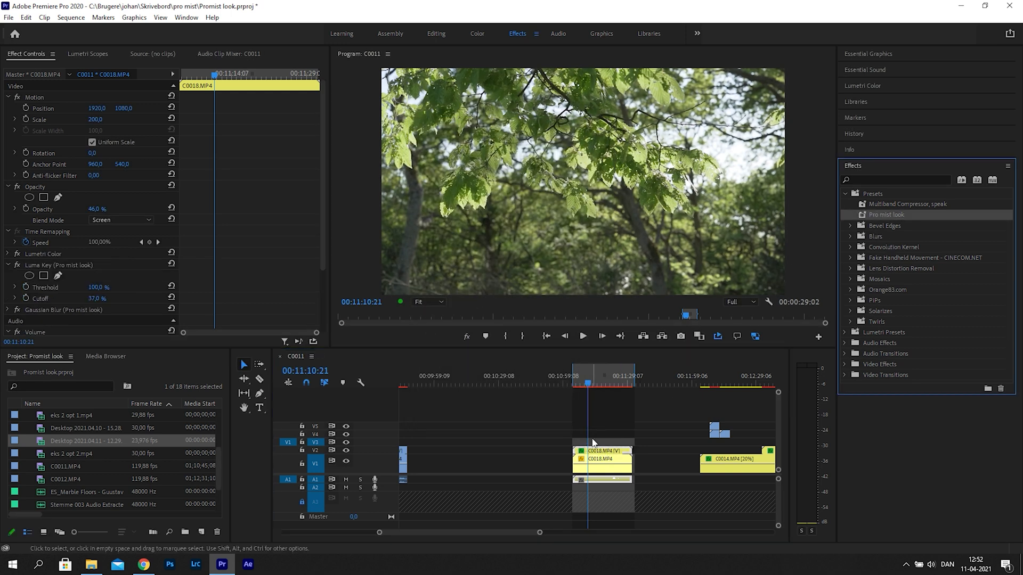
click(606, 455)
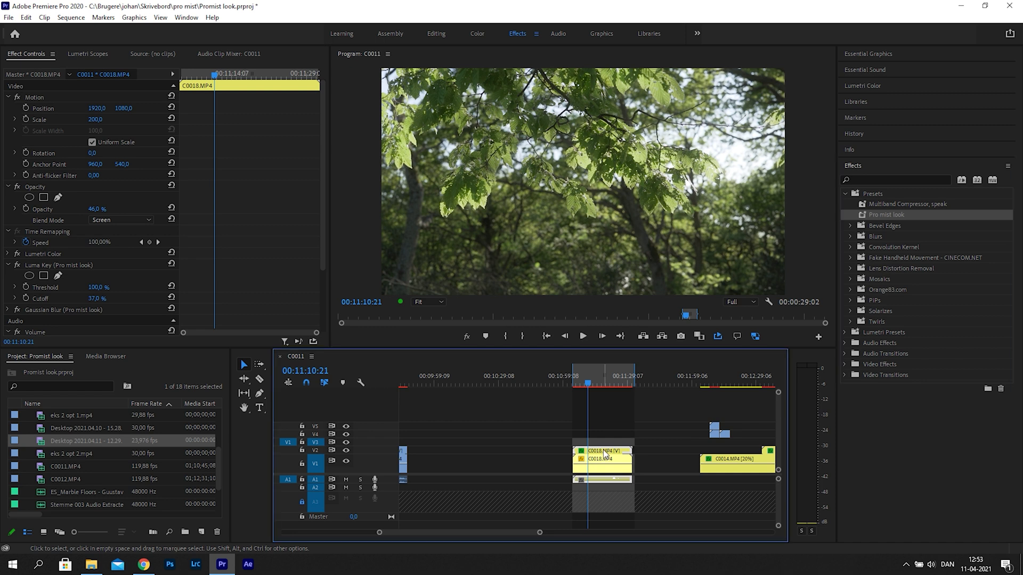
click(54, 267)
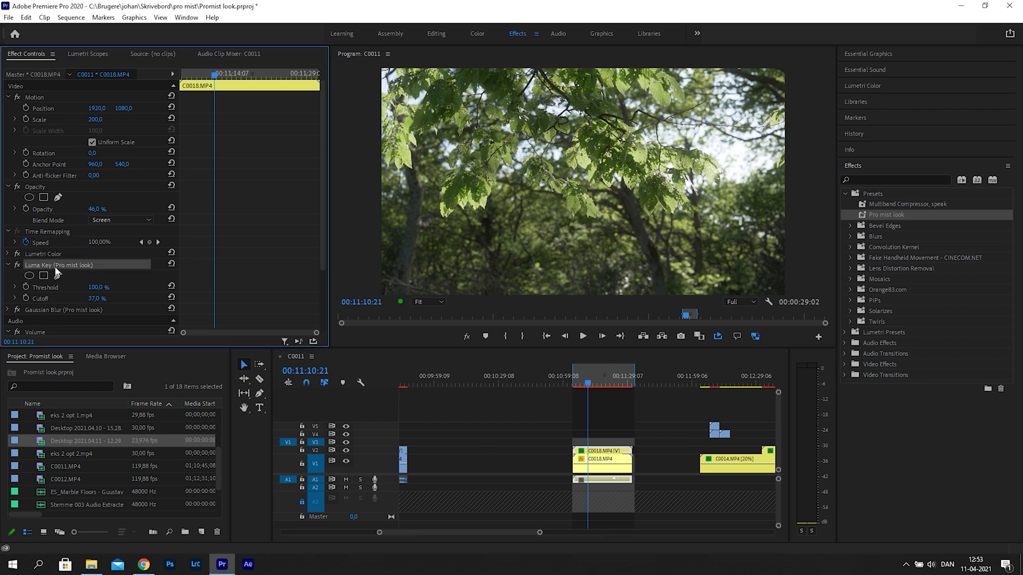
mouse_move(57, 273)
mouse_down()
mouse_move(63, 256)
mouse_move(57, 262)
mouse_up()
drag(64, 312, 62, 275)
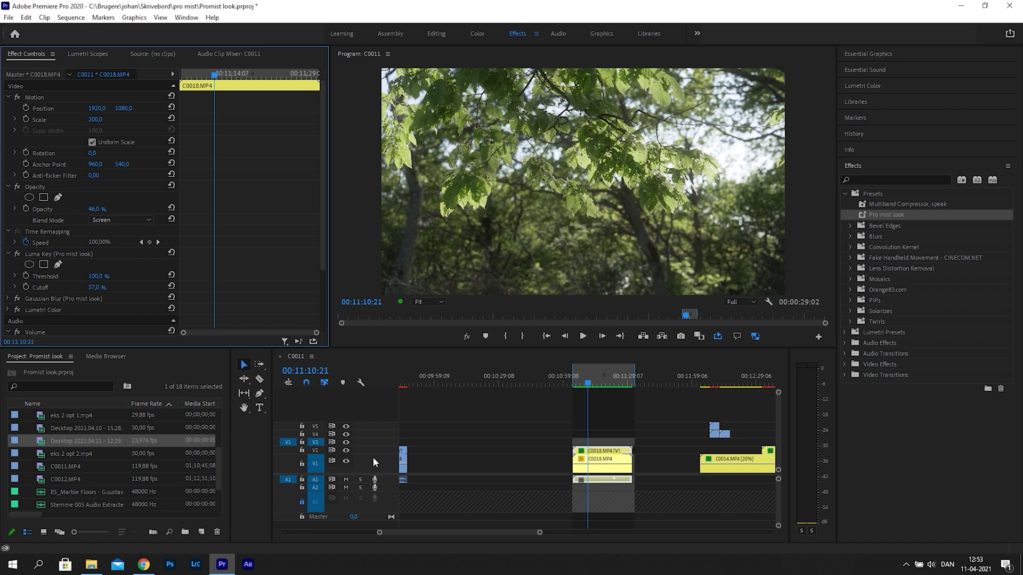
Toggle track V2's output to compare the leaves shot with and without the pro-mist layer, and play it back
click(346, 451)
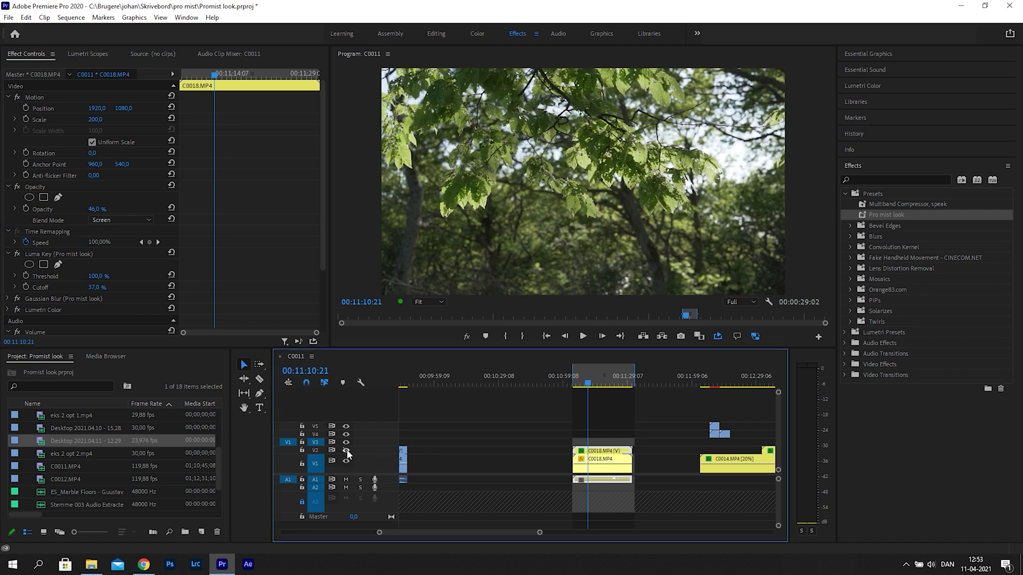
click(346, 451)
click(347, 451)
click(346, 451)
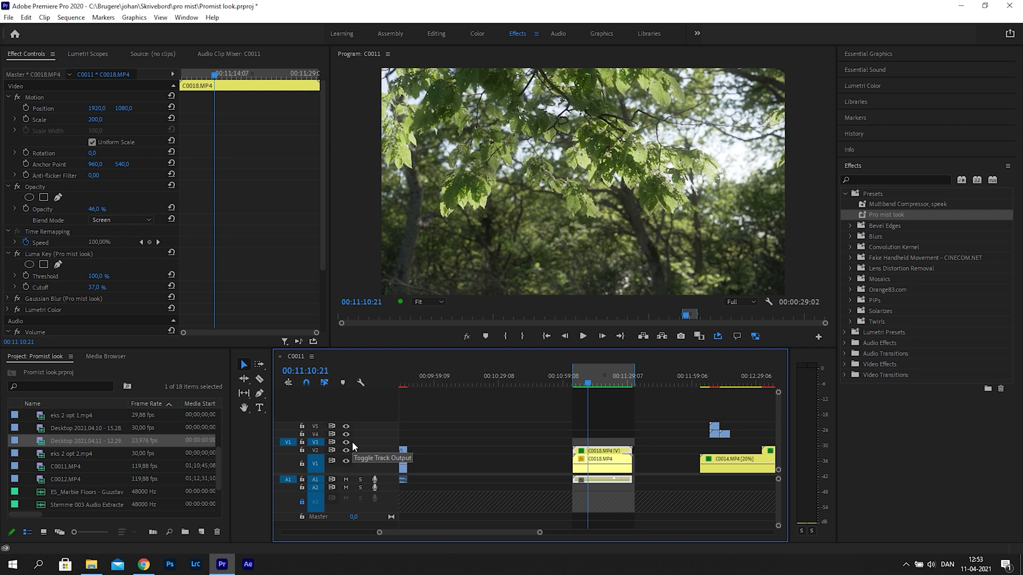
key(space)
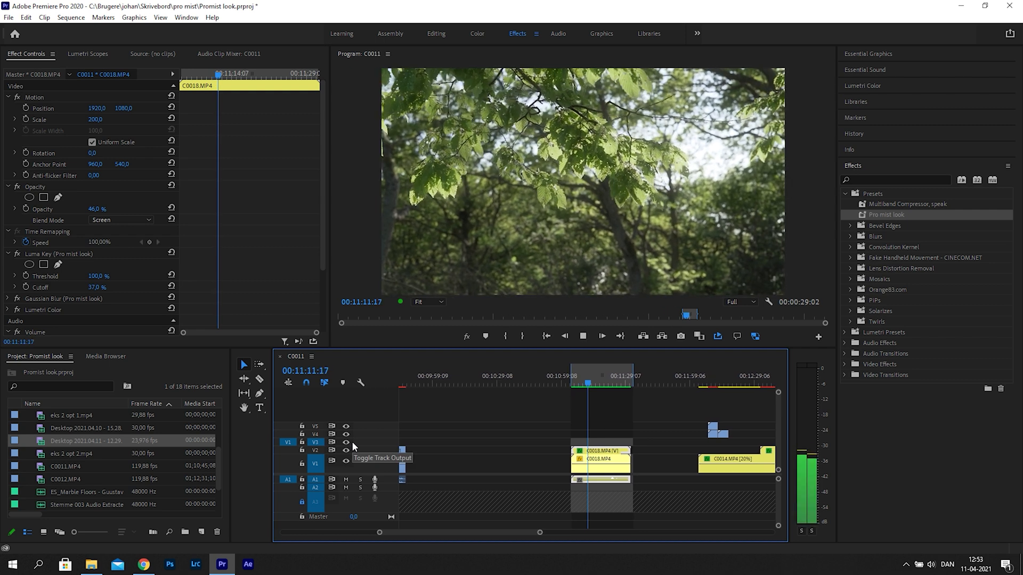